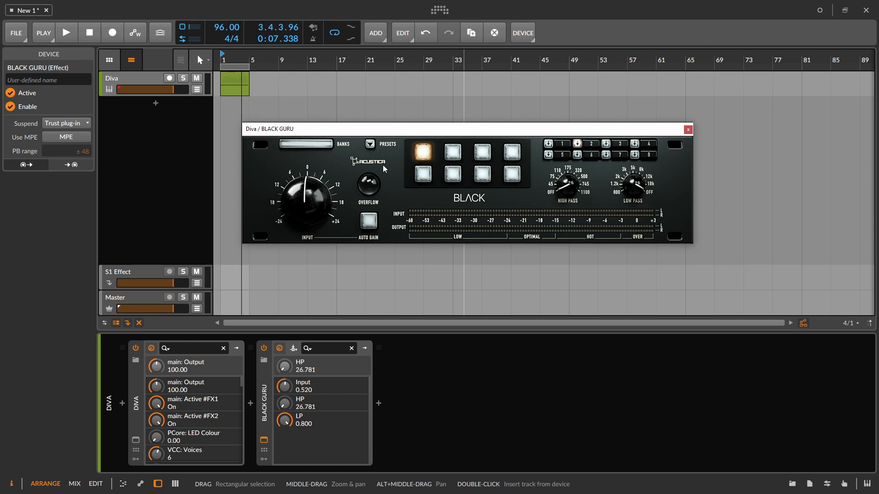
Step: Set BLACK GURU's input to 0.450, high pass to 22.751 and low pass to 2.109 while auditioning the loop
{"action": "mouse_move", "coordinate": [315, 203]}
{"action": "left_mouse_down"}
{"action": "mouse_move", "coordinate": [311, 213]}
{"action": "mouse_move", "coordinate": [318, 195]}
{"action": "mouse_move", "coordinate": [315, 203]}
{"action": "left_mouse_up"}
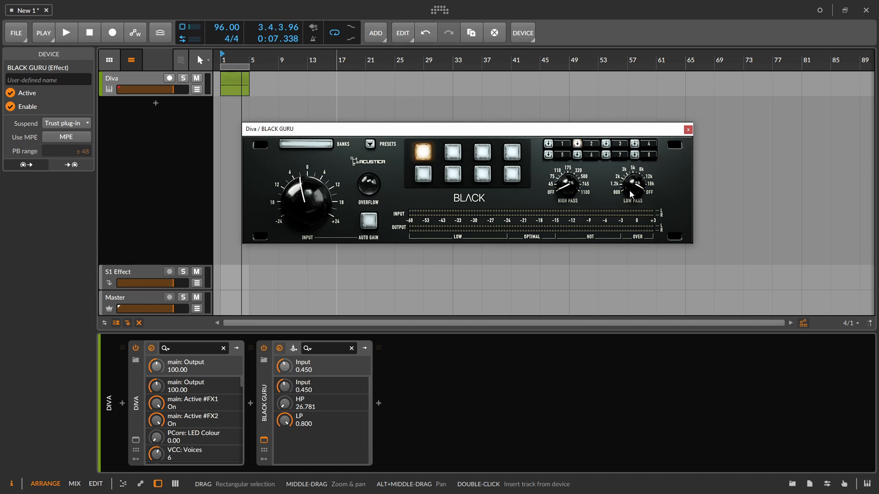
{"action": "key", "text": "space"}
{"action": "left_click_drag", "start_coordinate": [634, 185], "coordinate": [597, 200]}
{"action": "key", "text": "space"}
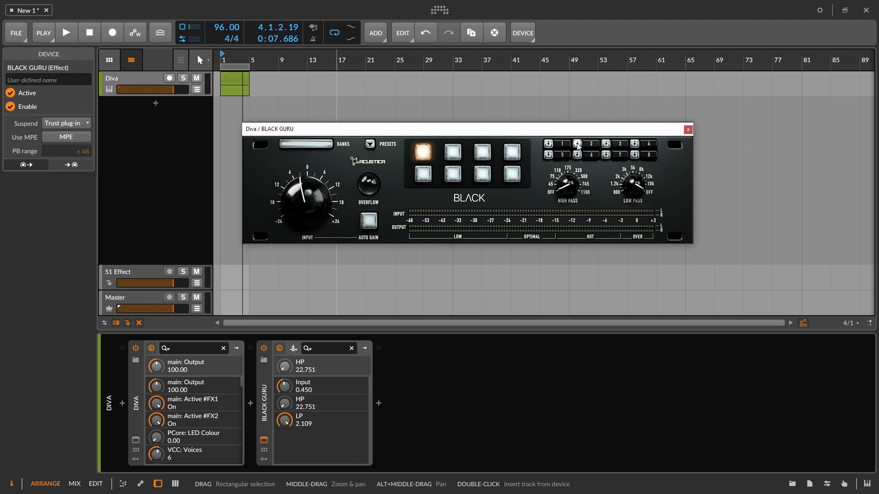
Step: Load the A06 - Navy Geranium bank in BLACK GURU
{"action": "left_click", "coordinate": [306, 145]}
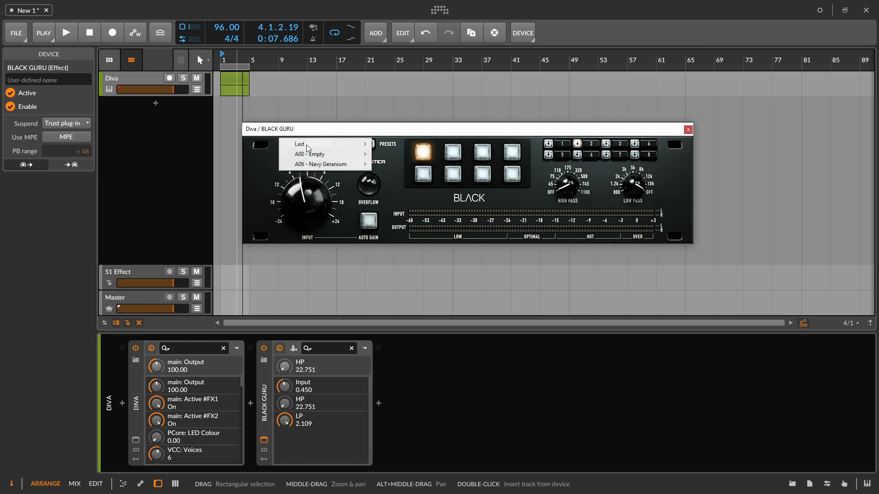
{"action": "mouse_move", "coordinate": [329, 164]}
{"action": "left_click", "coordinate": [399, 163]}
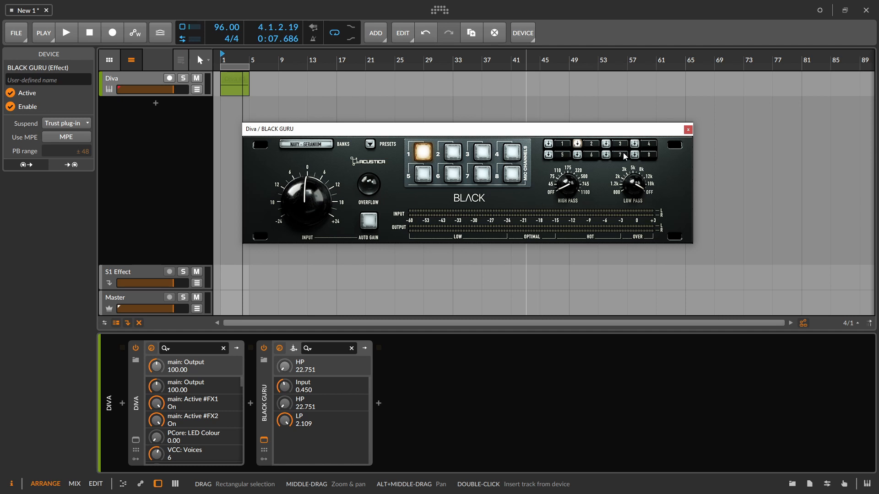
Step: Switch BLACK GURU's bank to A00 - Empty
{"action": "left_click", "coordinate": [306, 144]}
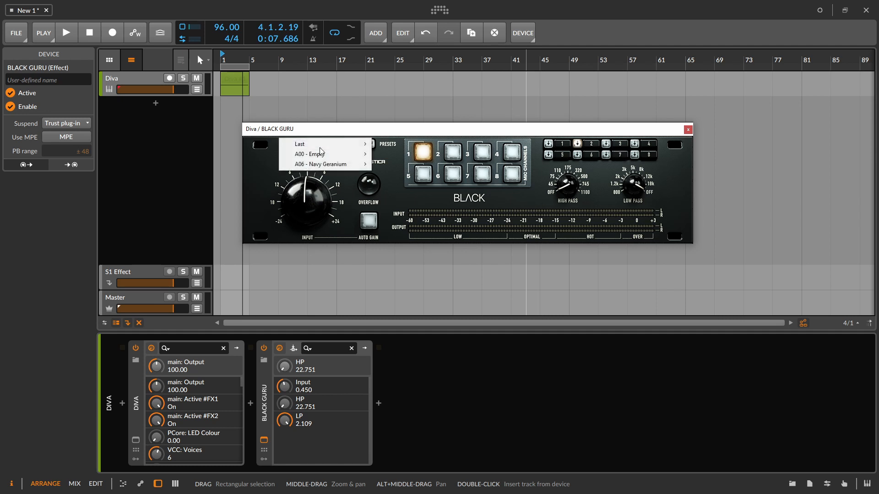
{"action": "mouse_move", "coordinate": [347, 154]}
{"action": "left_click", "coordinate": [391, 152]}
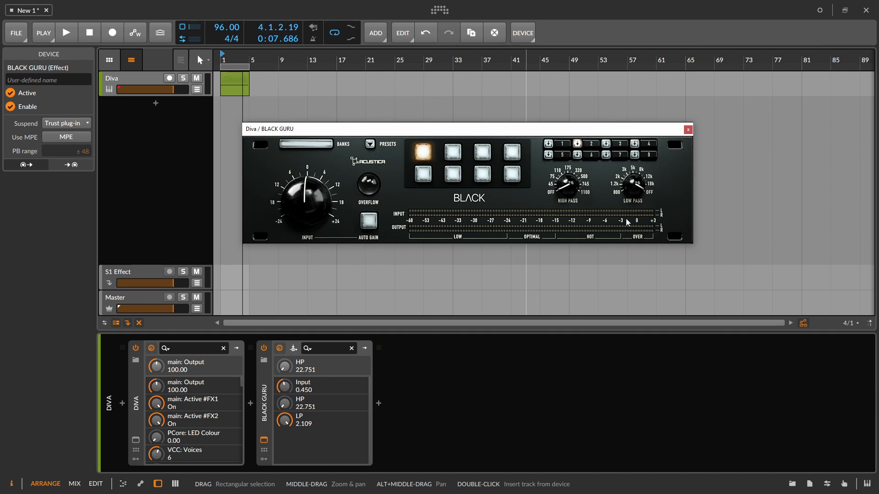
Step: Recall BLACK GURU's memory slot 2, compare it with slot 7, and return to slot 2
{"action": "left_click", "coordinate": [598, 147]}
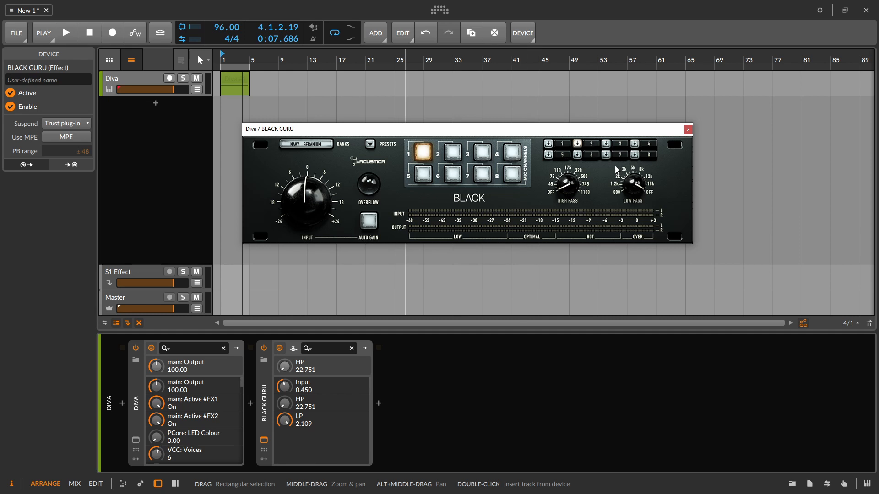
{"action": "left_click", "coordinate": [621, 156]}
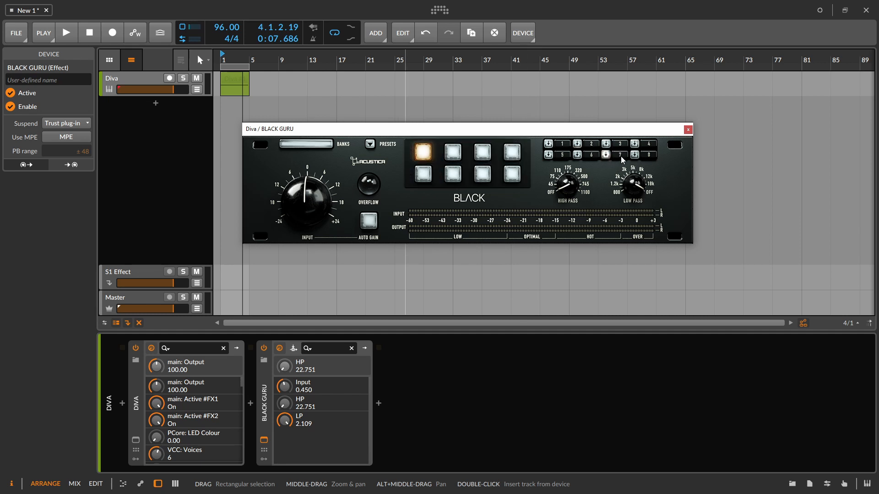
{"action": "left_click", "coordinate": [589, 146]}
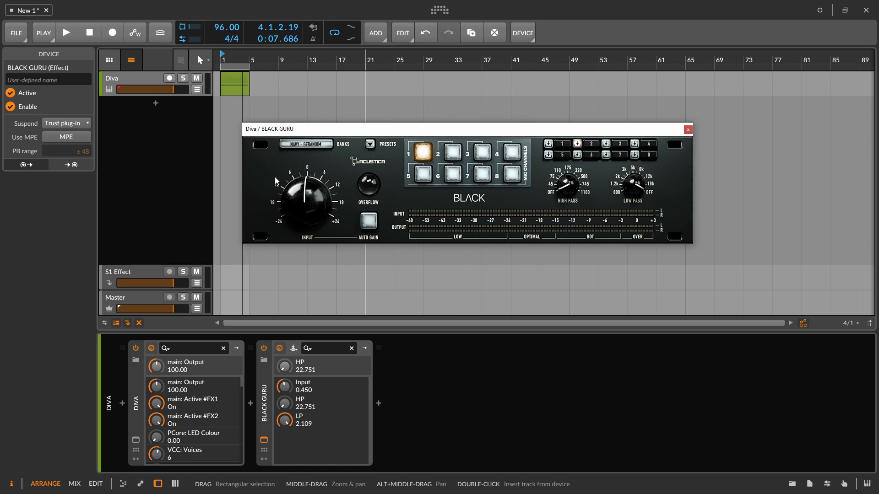
Step: Play the loop and set BLACK GURU's input to 0.425 and high pass to 31.391
{"action": "key", "text": "space"}
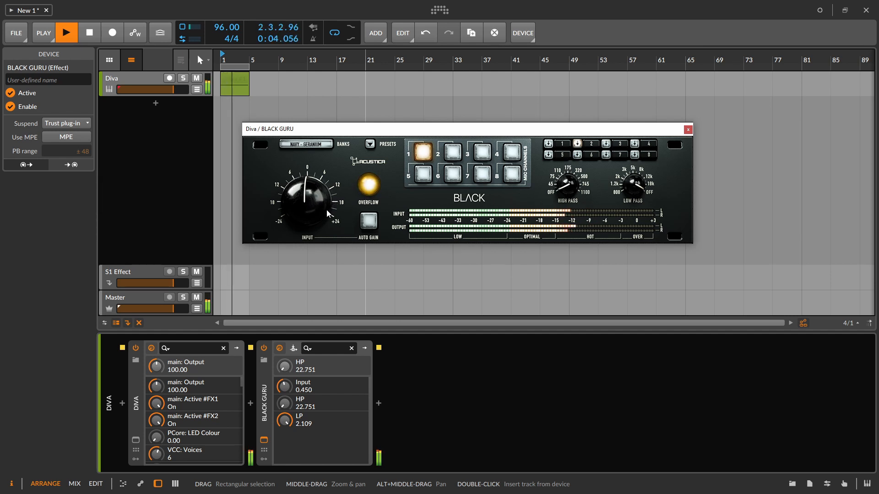
{"action": "left_click_drag", "start_coordinate": [319, 196], "coordinate": [316, 202]}
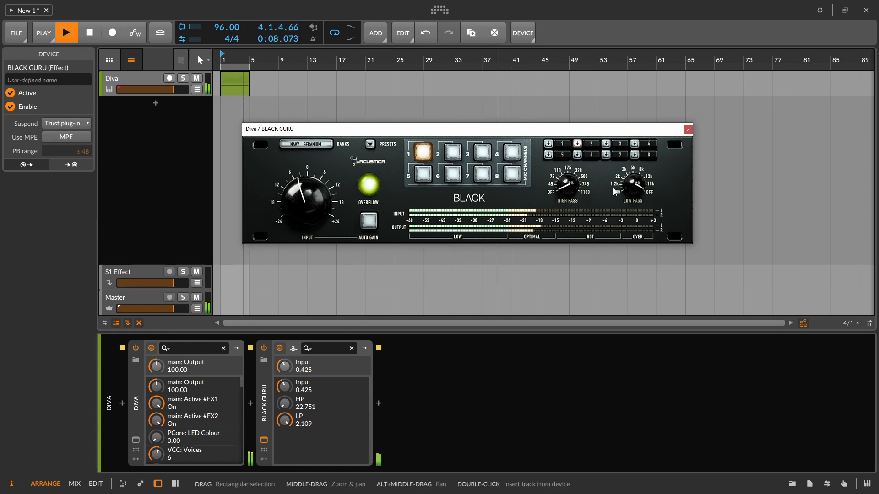
{"action": "left_click_drag", "start_coordinate": [569, 185], "coordinate": [560, 168]}
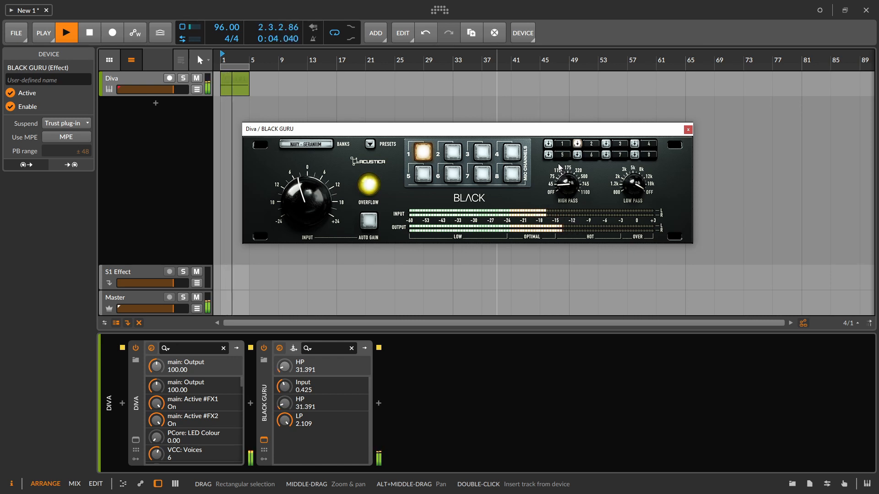
Step: Bypass and re-enable BLACK GURU during playback to compare the sound, and stop the transport
{"action": "left_click", "coordinate": [260, 348]}
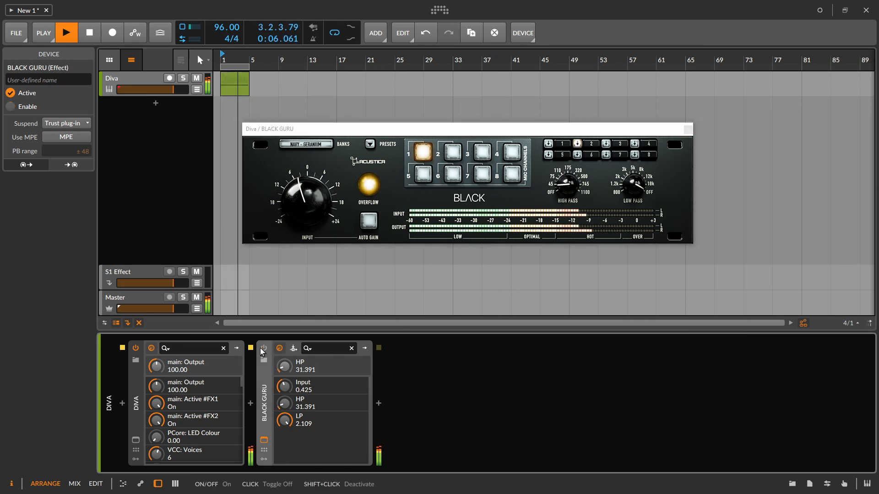
{"action": "left_click", "coordinate": [260, 348]}
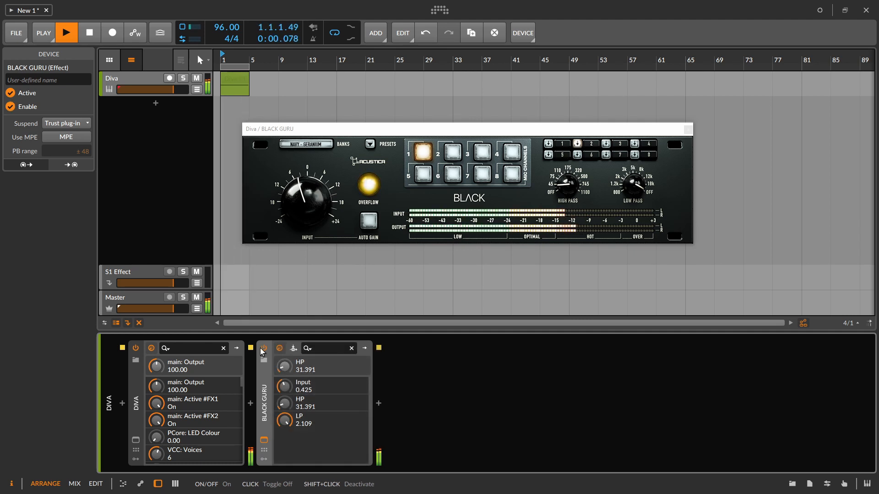
{"action": "key", "text": "space"}
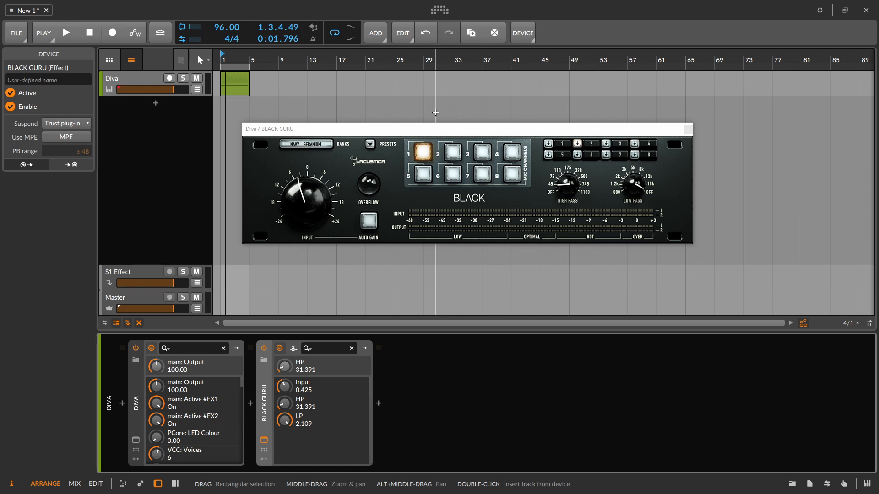
Step: Step through BLACK GURU's mic channels 2, 3, 4, 8, 7 and 5
{"action": "left_click", "coordinate": [447, 131]}
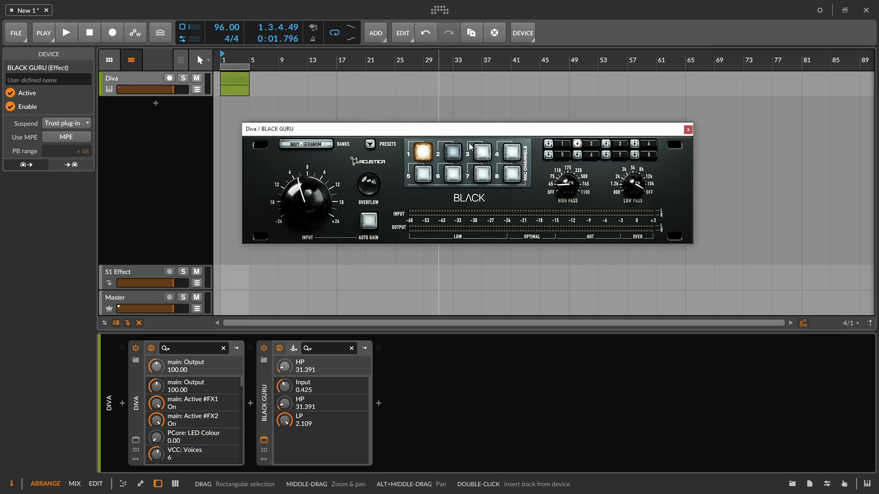
{"action": "left_click", "coordinate": [490, 154]}
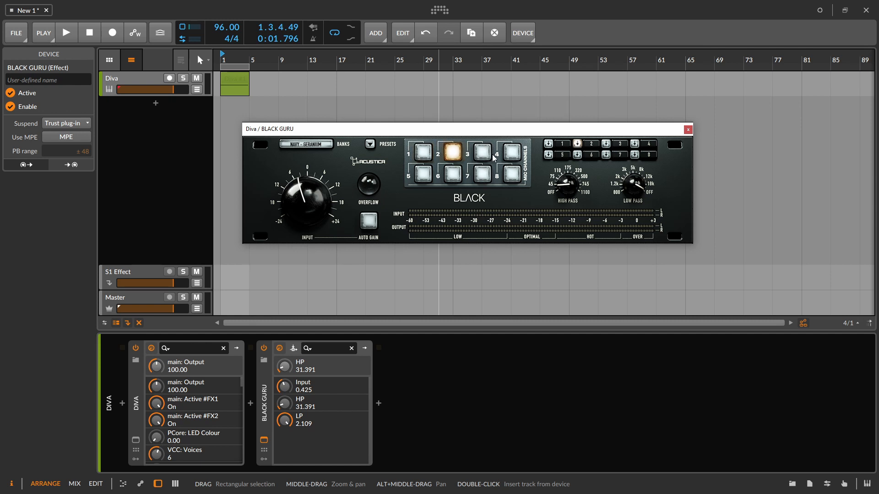
{"action": "left_click", "coordinate": [515, 153]}
{"action": "left_click", "coordinate": [514, 177]}
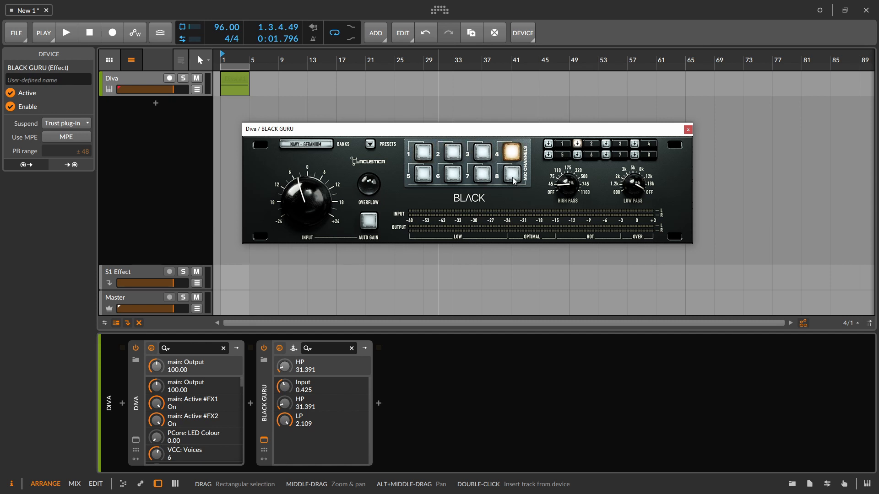
{"action": "left_click", "coordinate": [485, 177]}
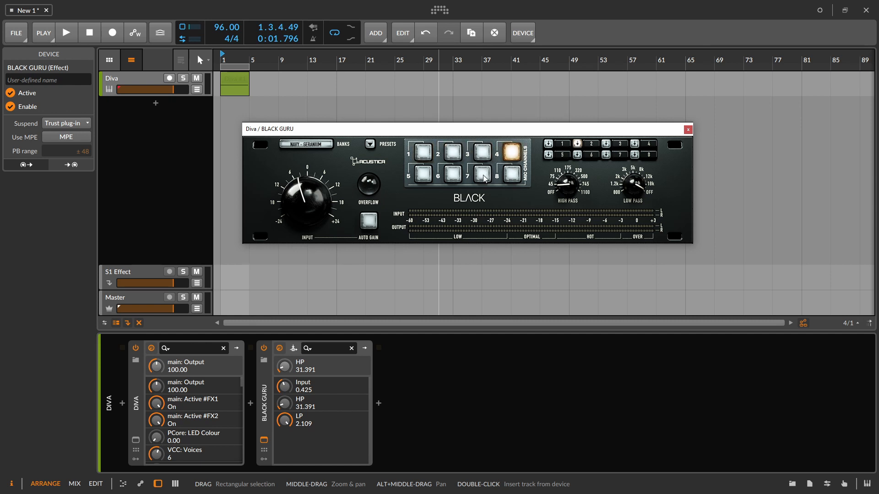
{"action": "left_click", "coordinate": [430, 178]}
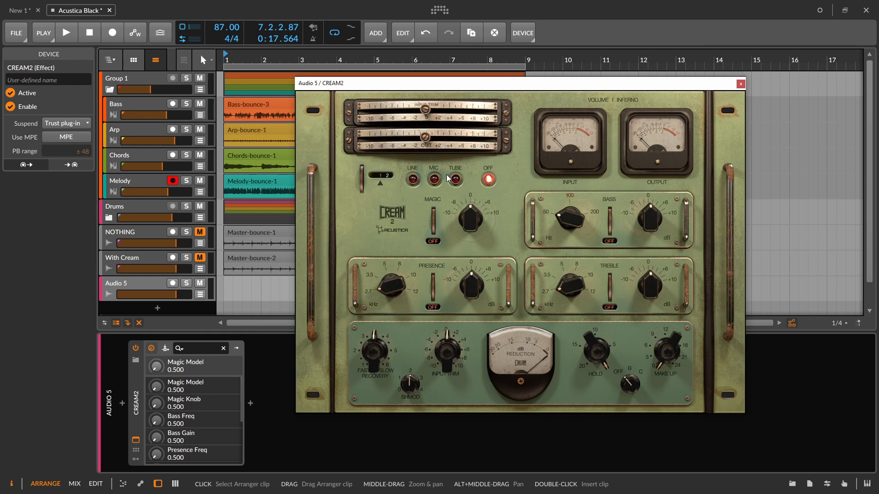
Step: Try the LINE preamp and the channel switch in CREAM2 on the Audio 5 track, and set the preamp to OFF
{"action": "left_click", "coordinate": [414, 180]}
{"action": "left_click_drag", "start_coordinate": [389, 182], "coordinate": [353, 187]}
{"action": "left_click", "coordinate": [488, 177]}
Step: Set CREAM2's Magic knob to 0.567 and switch the Magic model to H-B
{"action": "mouse_move", "coordinate": [469, 229]}
{"action": "left_mouse_down"}
{"action": "mouse_move", "coordinate": [475, 191]}
{"action": "mouse_move", "coordinate": [460, 244]}
{"action": "mouse_move", "coordinate": [465, 216]}
{"action": "left_mouse_up"}
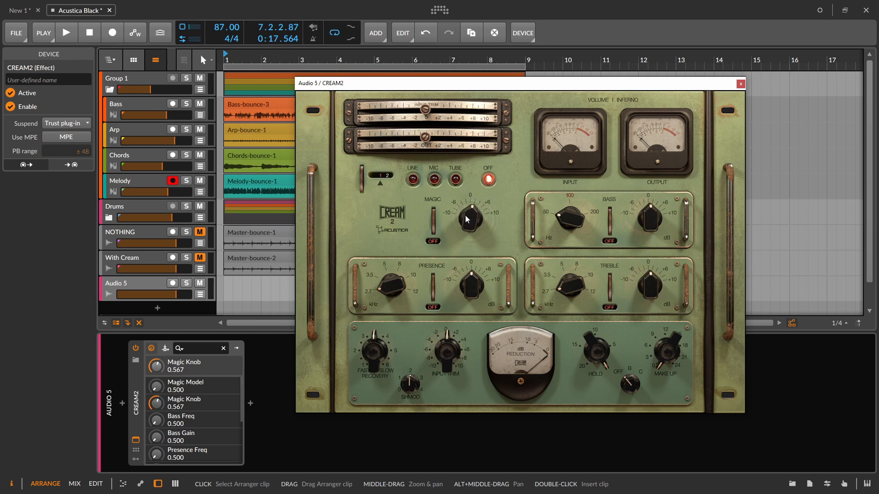
{"action": "left_click", "coordinate": [433, 242]}
{"action": "left_click_drag", "start_coordinate": [477, 241], "coordinate": [529, 237]}
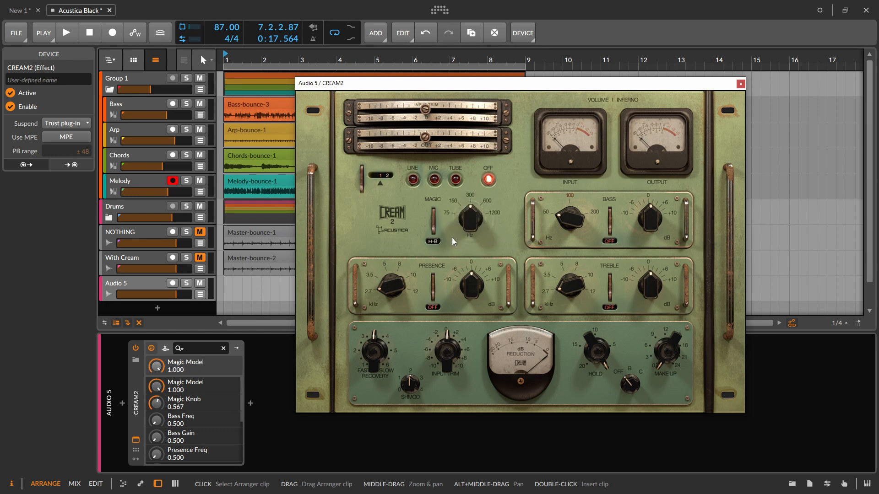
{"action": "left_click_drag", "start_coordinate": [439, 239], "coordinate": [498, 245]}
Step: Set CREAM2's bass gain to 0.690 and bass frequency to 0.500, the 100 Hz position
{"action": "left_click_drag", "start_coordinate": [650, 214], "coordinate": [650, 209]}
{"action": "left_click_drag", "start_coordinate": [570, 226], "coordinate": [578, 186]}
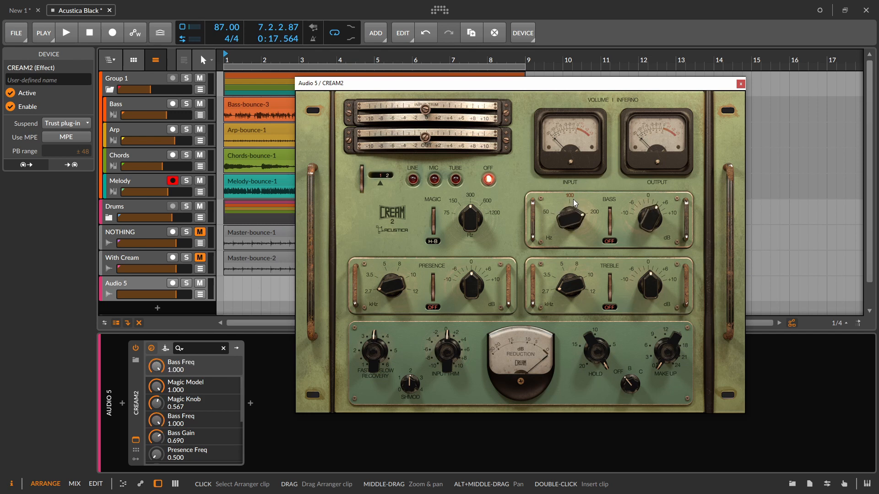
{"action": "left_click_drag", "start_coordinate": [573, 226], "coordinate": [576, 201]}
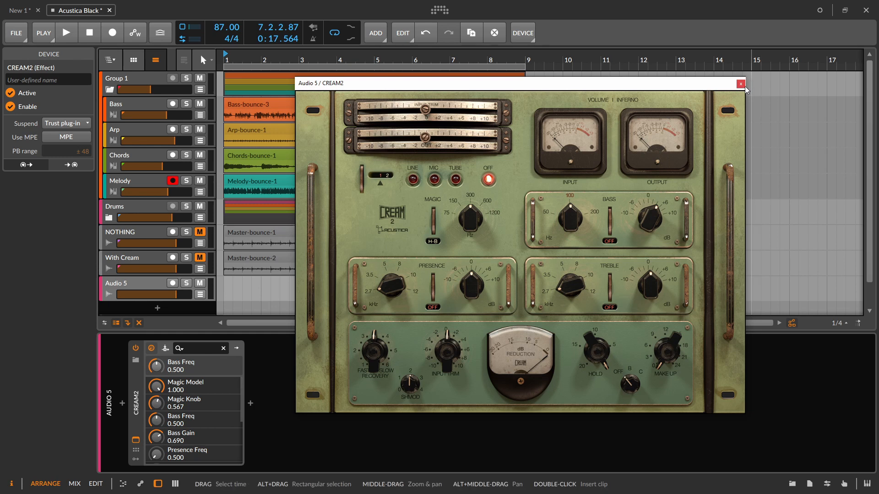
Step: Close the CREAM2 plug-in window and delete the device from the Audio 5 track
{"action": "left_click", "coordinate": [743, 86]}
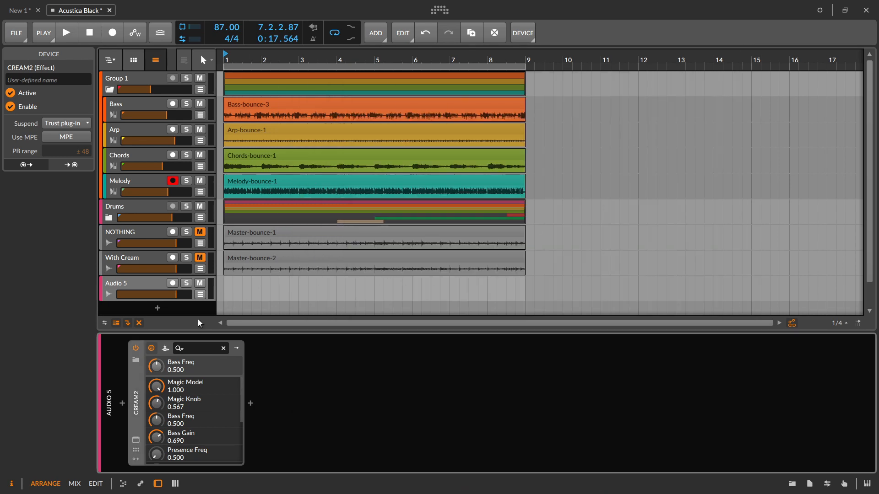
{"action": "key", "text": "Delete"}
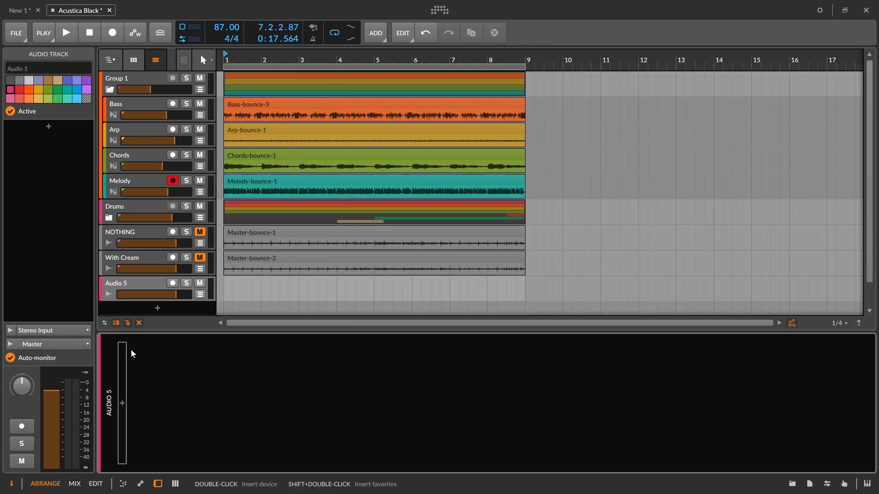
Step: Inspect the device chains of the Bass and Group 1 tracks, including Group 1's CREAM2EQ plug-in window
{"action": "left_click", "coordinate": [134, 108]}
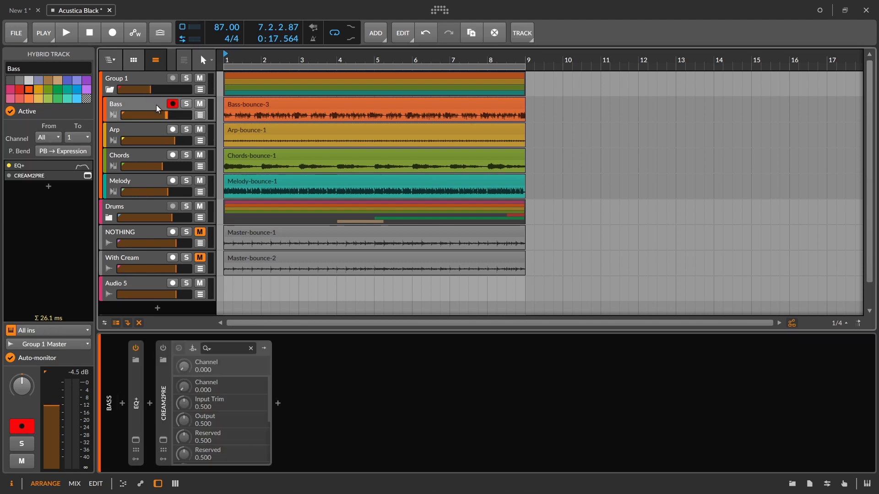
{"action": "left_click", "coordinate": [141, 76]}
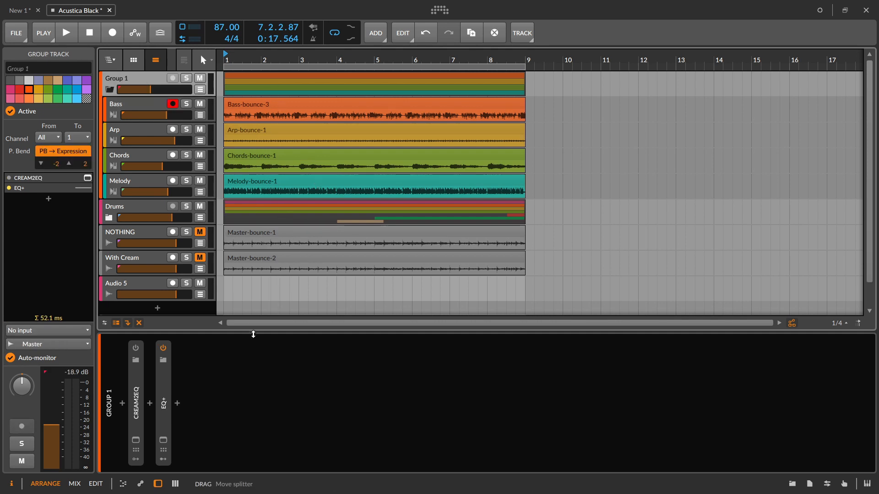
{"action": "left_click", "coordinate": [136, 440]}
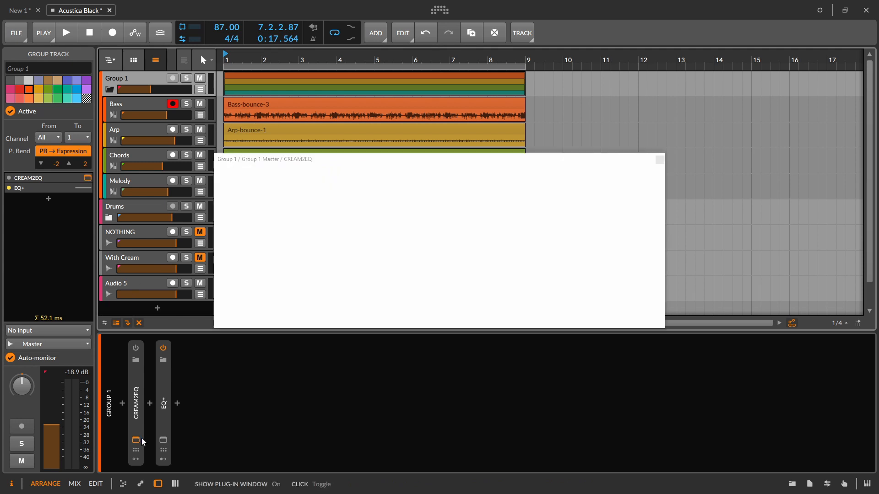
{"action": "left_click", "coordinate": [660, 161]}
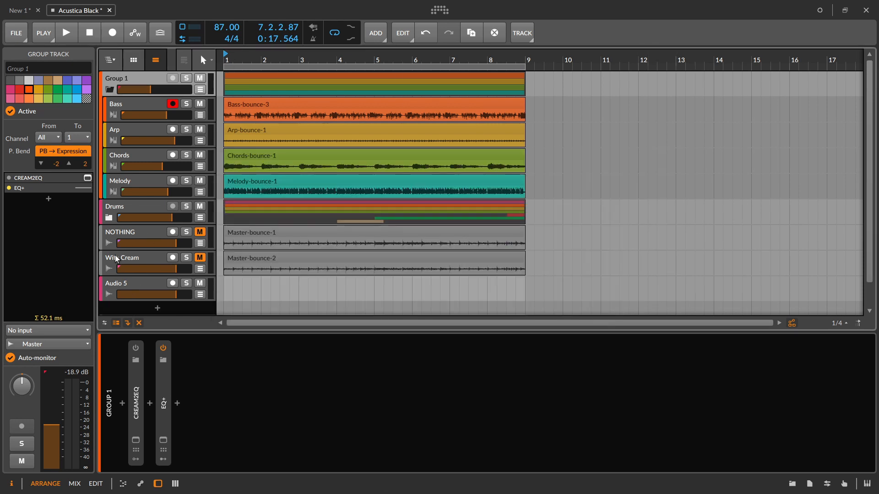
Step: Examine the CREAM2COMP plug-in window on the Drums group track and close it
{"action": "left_click", "coordinate": [122, 211]}
{"action": "left_click", "coordinate": [136, 441]}
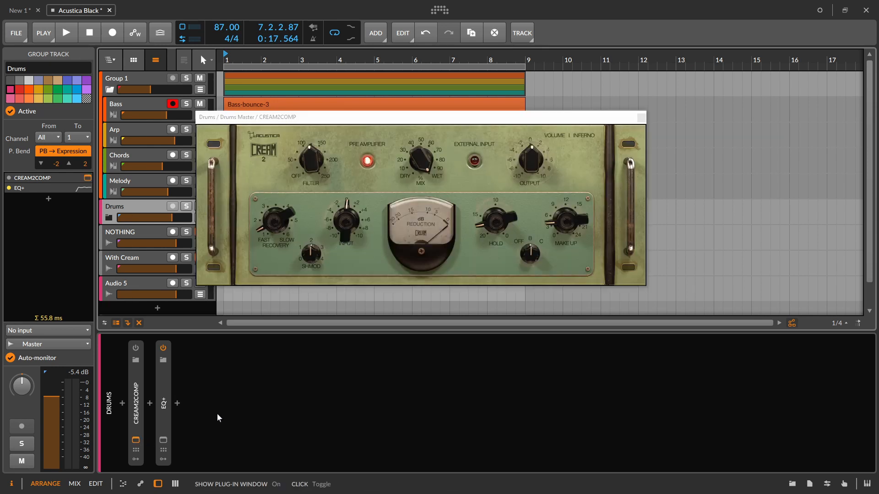
{"action": "left_click", "coordinate": [643, 116]}
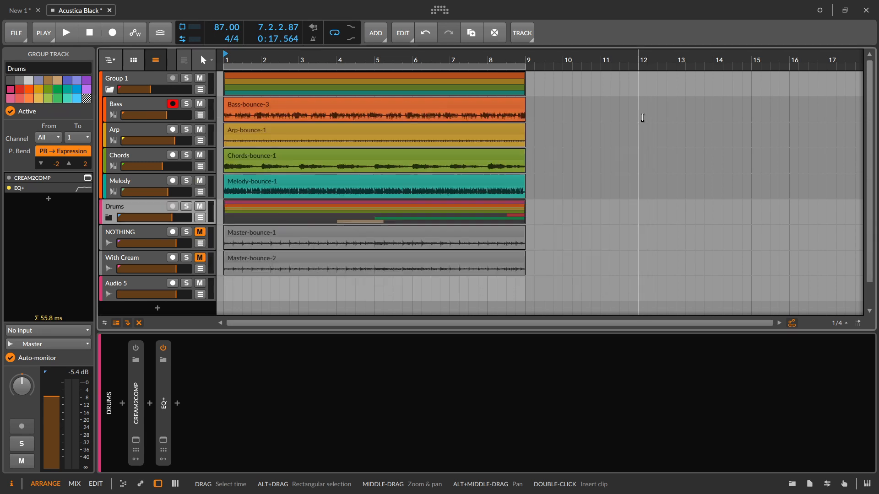
Step: Examine the CREAM2PRE plug-in window on the Bass track and close it
{"action": "left_click", "coordinate": [120, 110]}
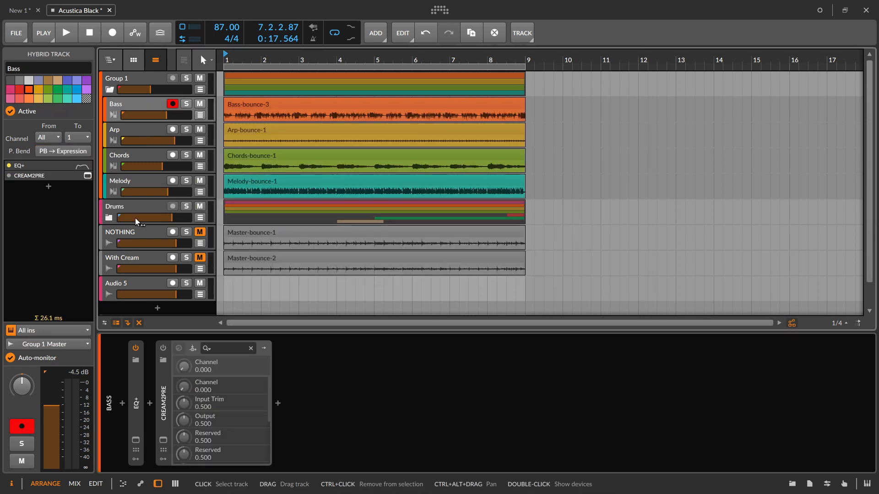
{"action": "left_click", "coordinate": [163, 440]}
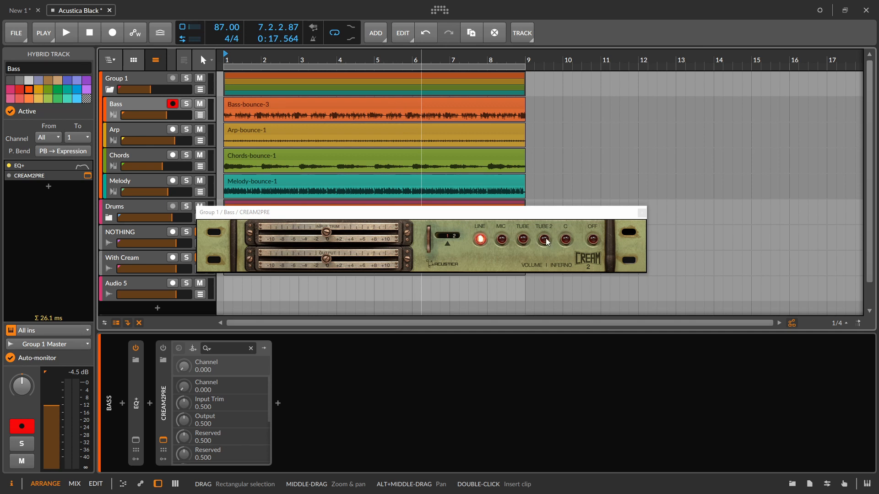
{"action": "left_click", "coordinate": [641, 213]}
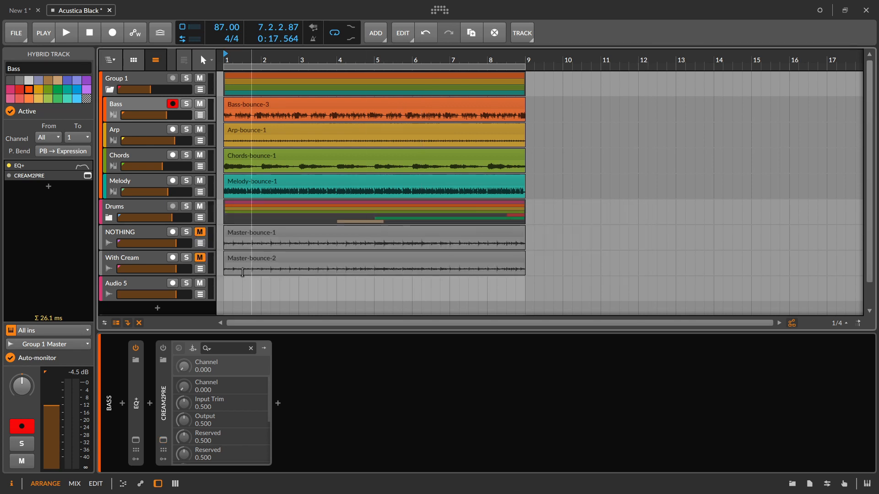
Step: Bypass CREAM2PRE on the Master track, examine its plug-in window and close it
{"action": "scroll", "coordinate": [125, 301], "scroll_direction": "down", "scroll_amount": 1}
{"action": "left_click", "coordinate": [126, 299]}
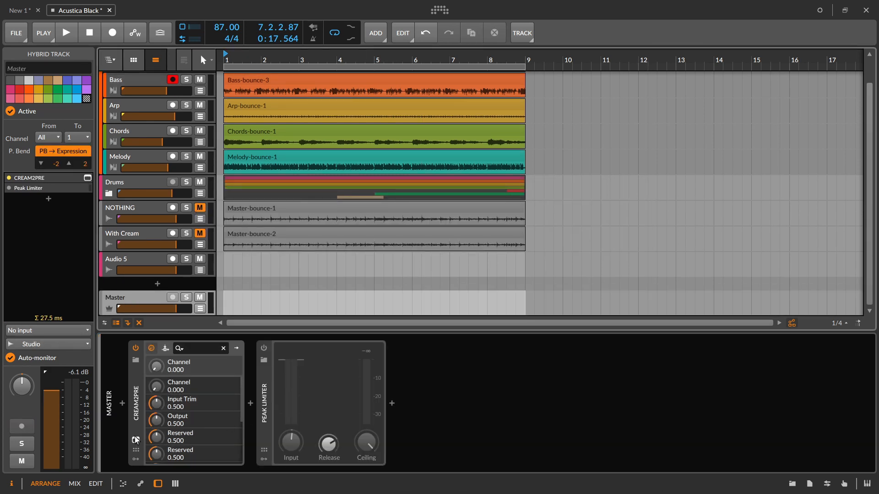
{"action": "left_click", "coordinate": [136, 349]}
{"action": "left_click", "coordinate": [136, 441]}
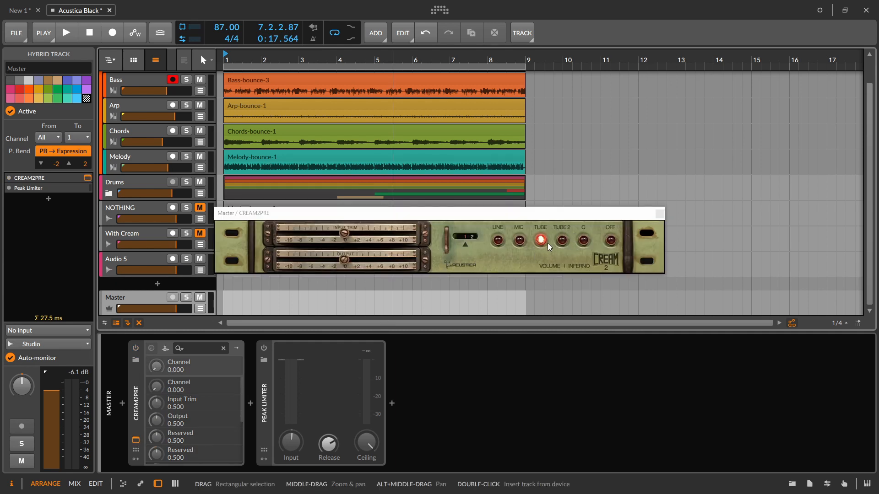
{"action": "left_click", "coordinate": [664, 212]}
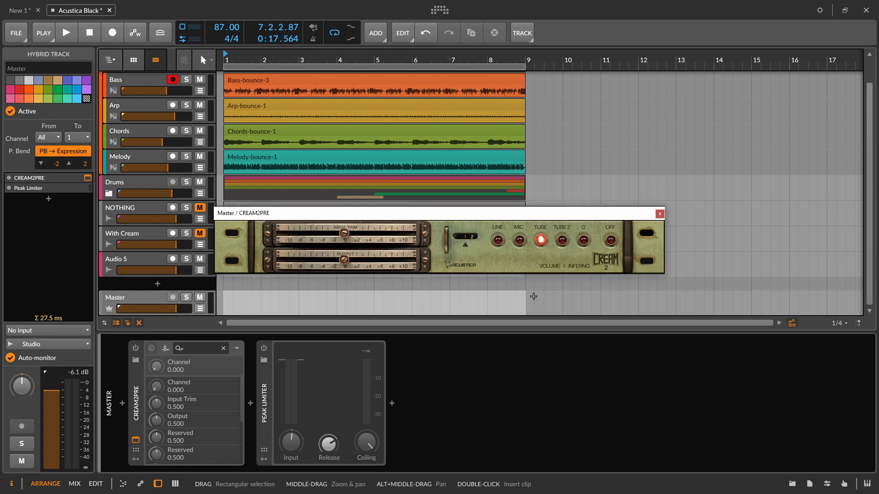
{"action": "left_click", "coordinate": [660, 215]}
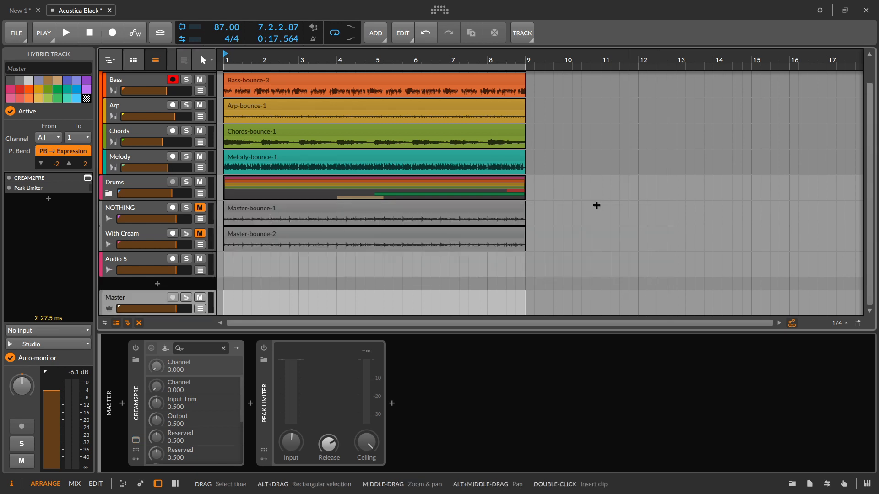
Step: Play the arrangement with the Master track's CREAM2PRE bypassed, enable its Peak Limiter during playback and stop
{"action": "left_click_drag", "start_coordinate": [243, 55], "coordinate": [252, 57]}
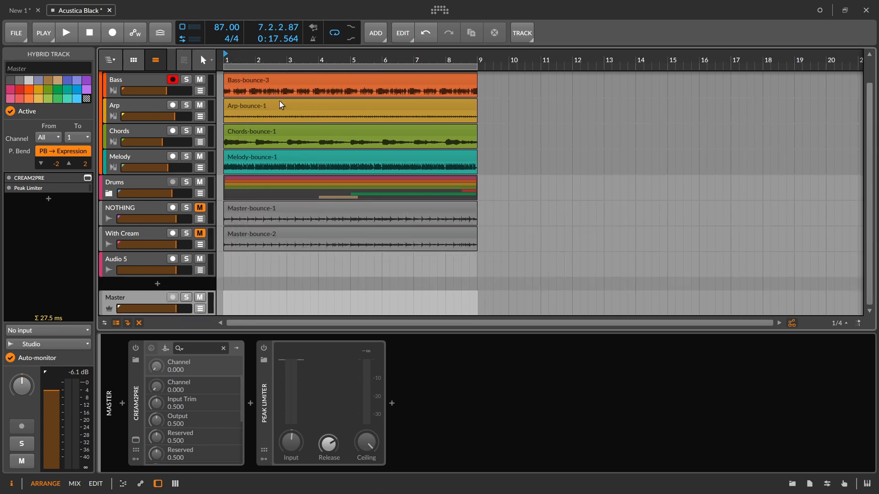
{"action": "key", "text": "space"}
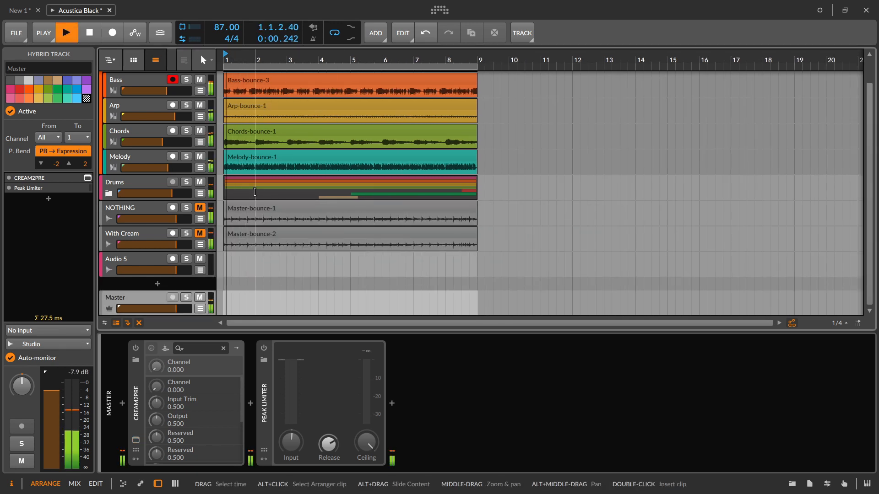
{"action": "left_click", "coordinate": [262, 348]}
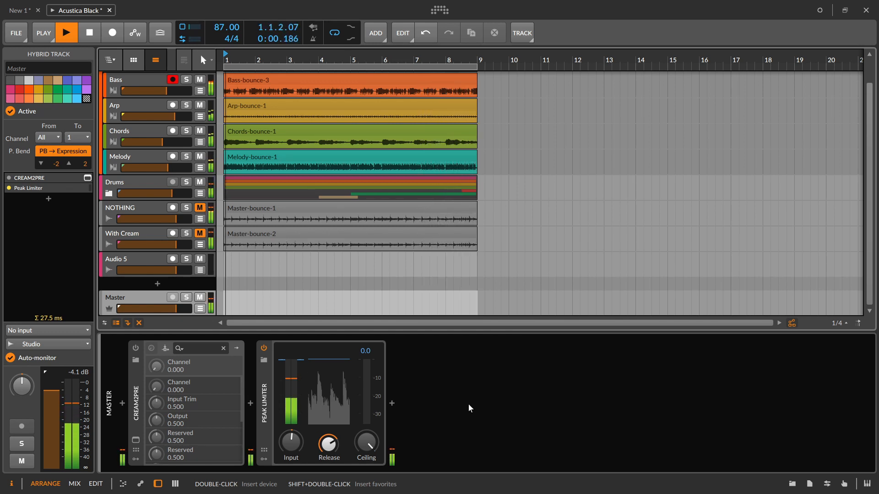
{"action": "key", "text": "space"}
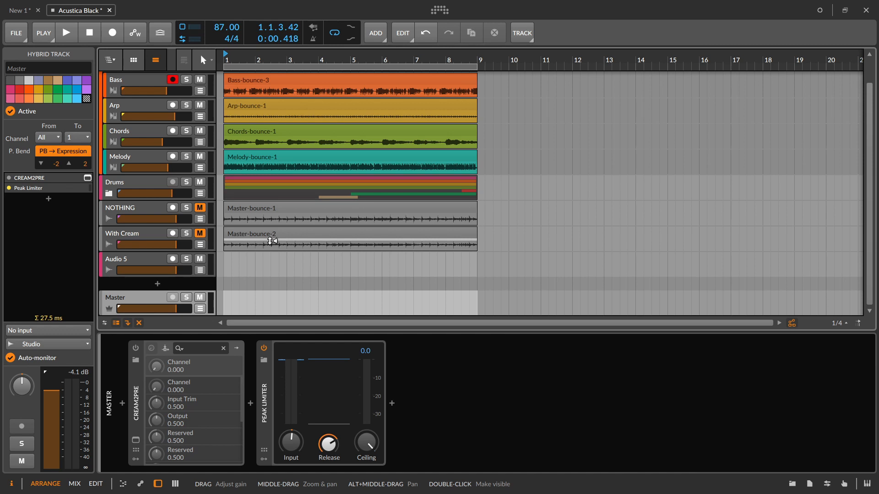
Step: Reactivate CREAM2PRE on the Master track and delete the empty Audio 5 track
{"action": "key", "text": "ctrl+g"}
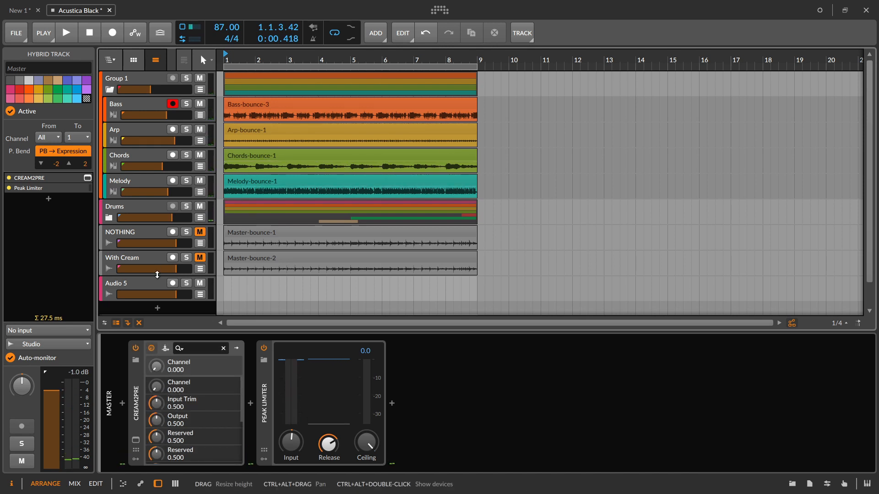
{"action": "scroll", "coordinate": [157, 274], "scroll_direction": "down", "scroll_amount": 1}
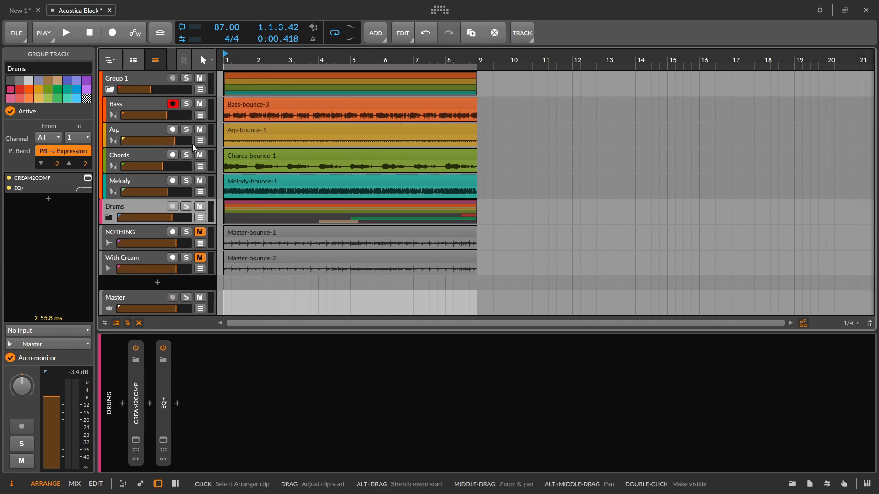
Step: Play the arrangement while repeatedly switching the Master track's CREAM2PRE off and on to compare the sound, and stop playback
{"action": "key", "text": "space"}
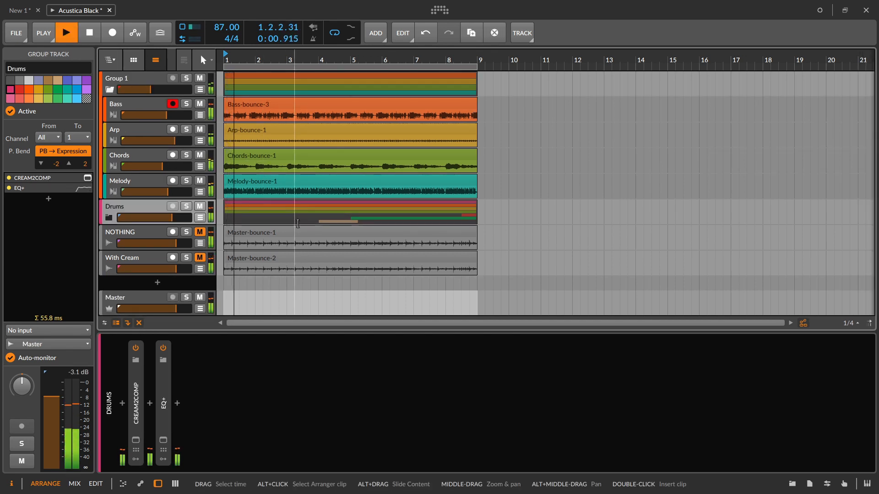
{"action": "left_click", "coordinate": [143, 297]}
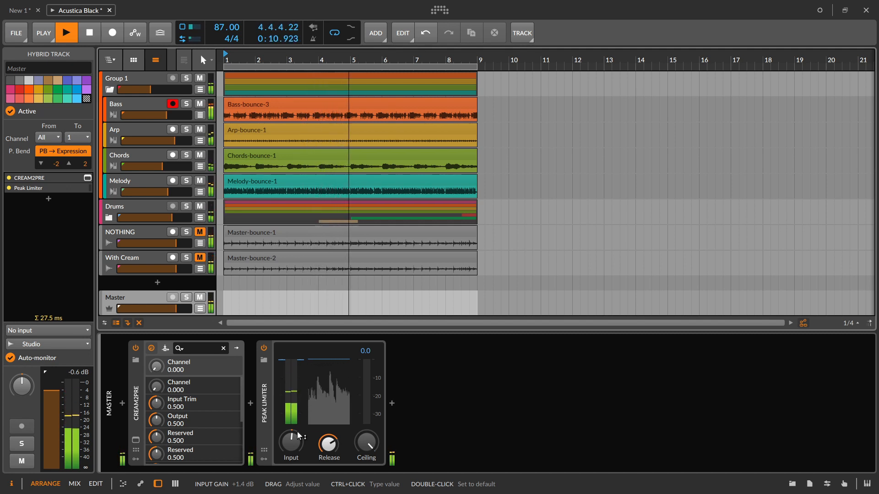
{"action": "key", "text": "alt+a"}
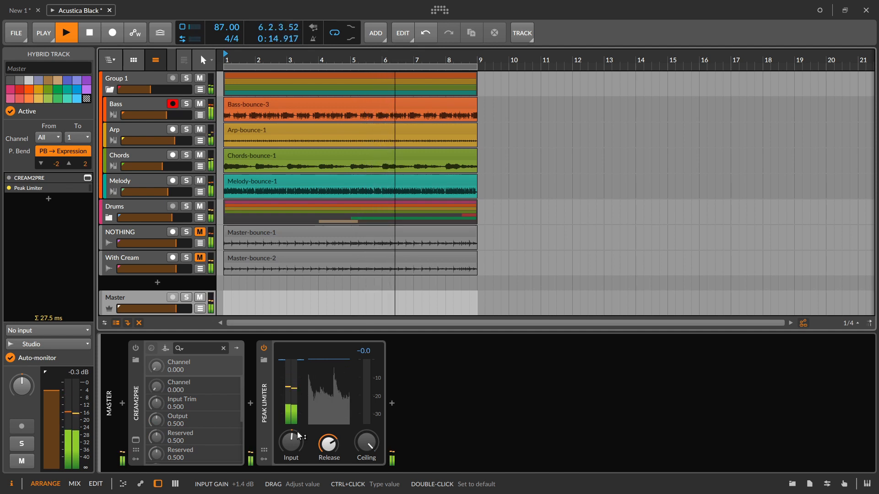
{"action": "key", "text": "alt+a"}
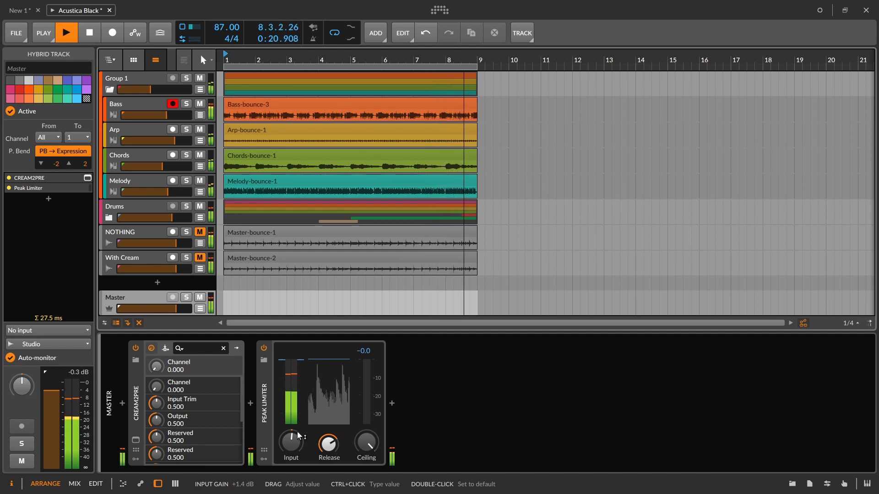
{"action": "key", "text": "alt+a"}
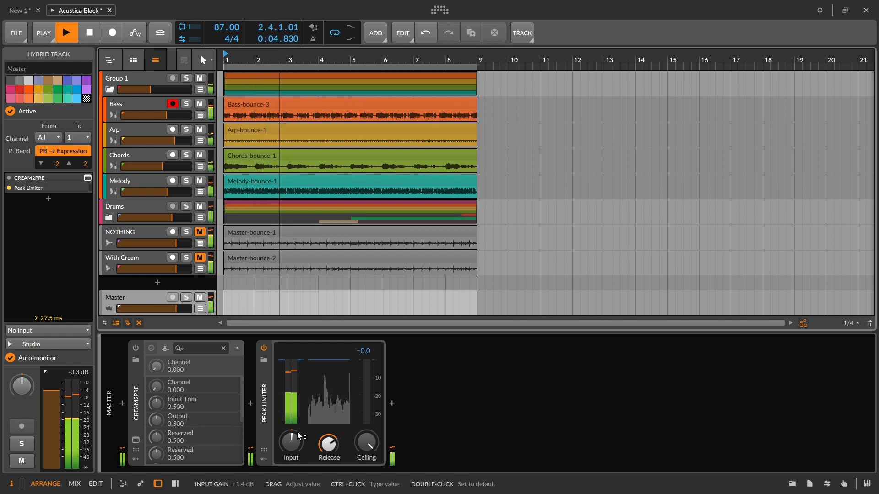
{"action": "key", "text": "alt+a"}
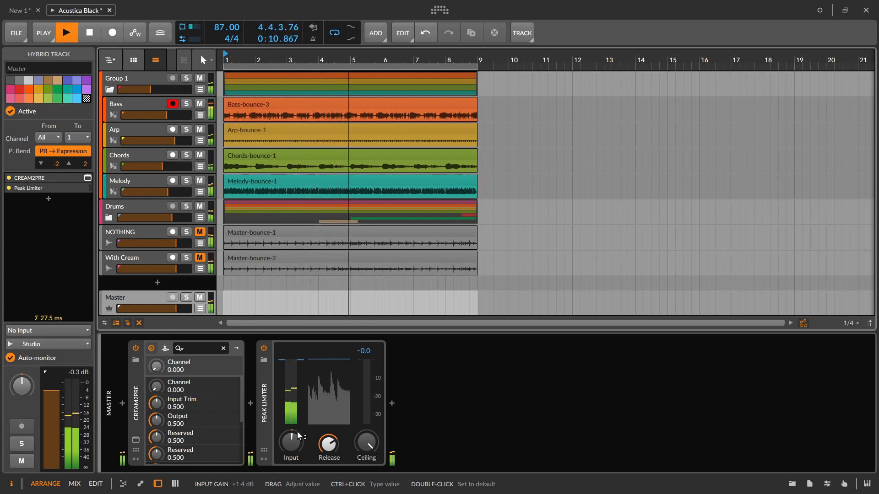
{"action": "key", "text": "b"}
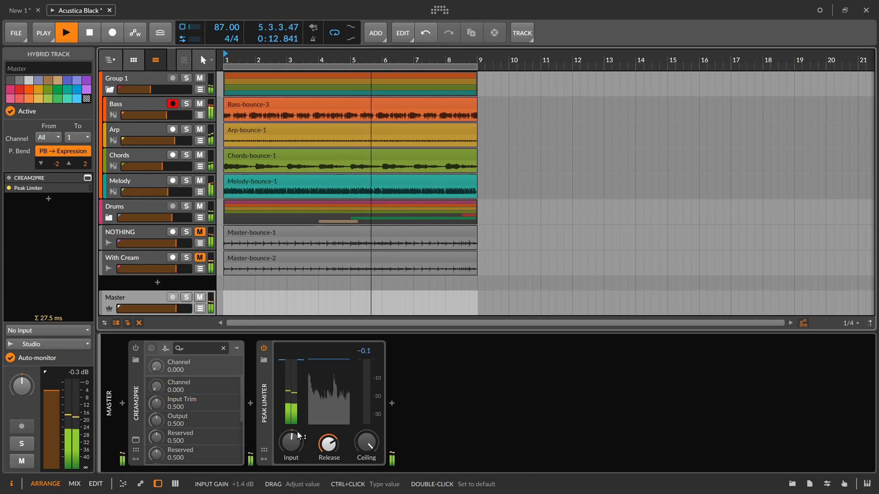
{"action": "key", "text": "b"}
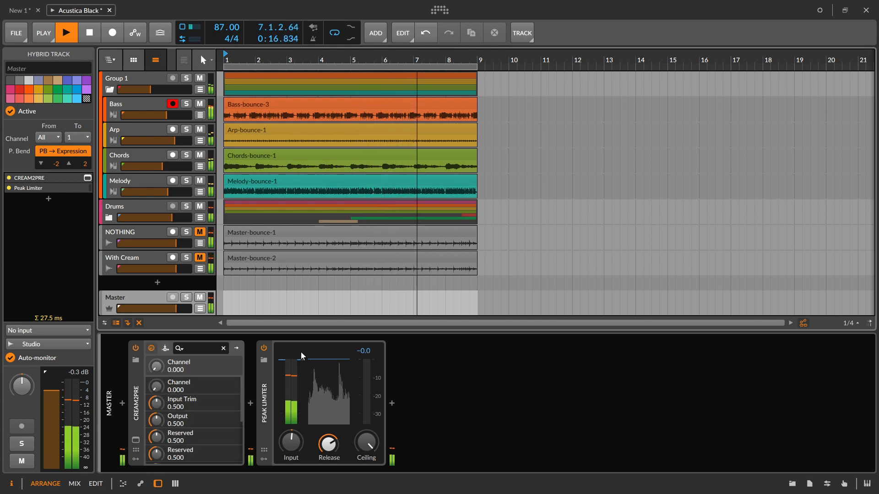
{"action": "key", "text": "b"}
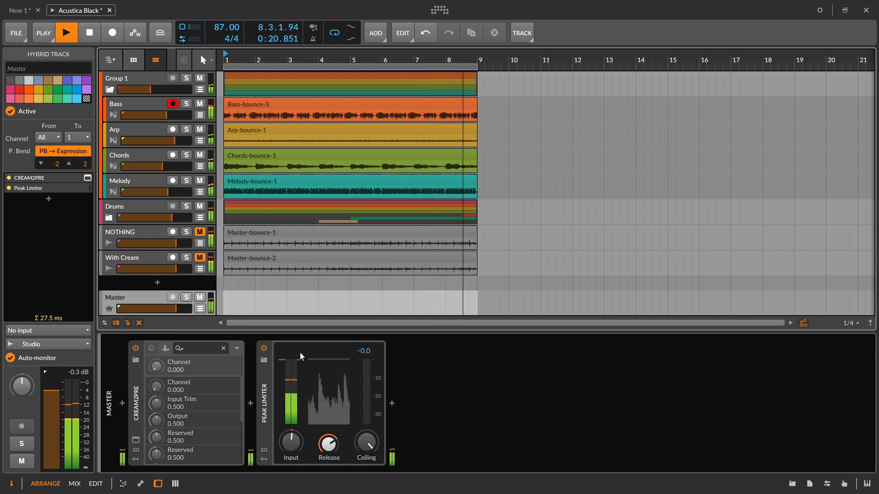
{"action": "key", "text": "b"}
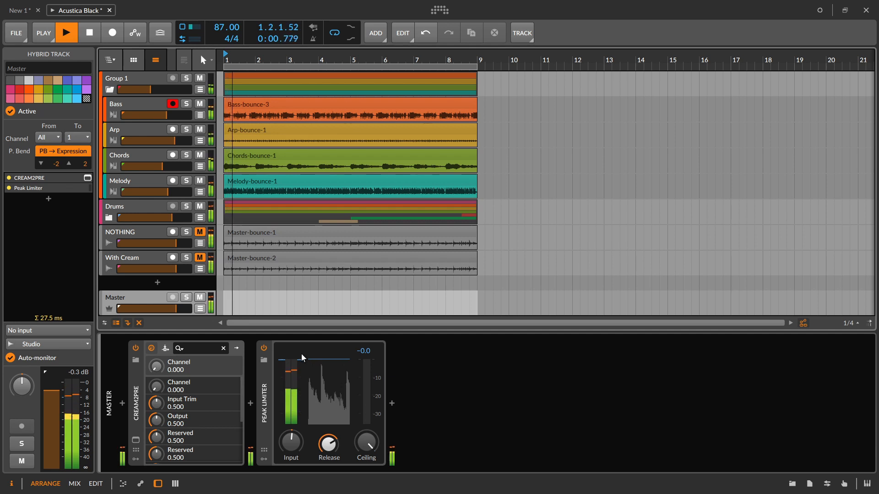
{"action": "key", "text": "space"}
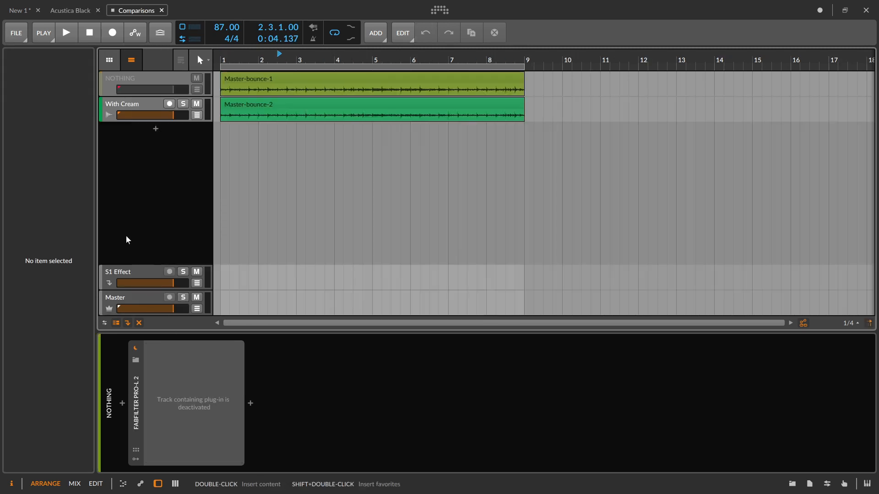
Step: In the Comparisons project, examine the With Cream track's FabFilter Pro-L 2 window and close it
{"action": "left_click", "coordinate": [156, 101], "text": "shift"}
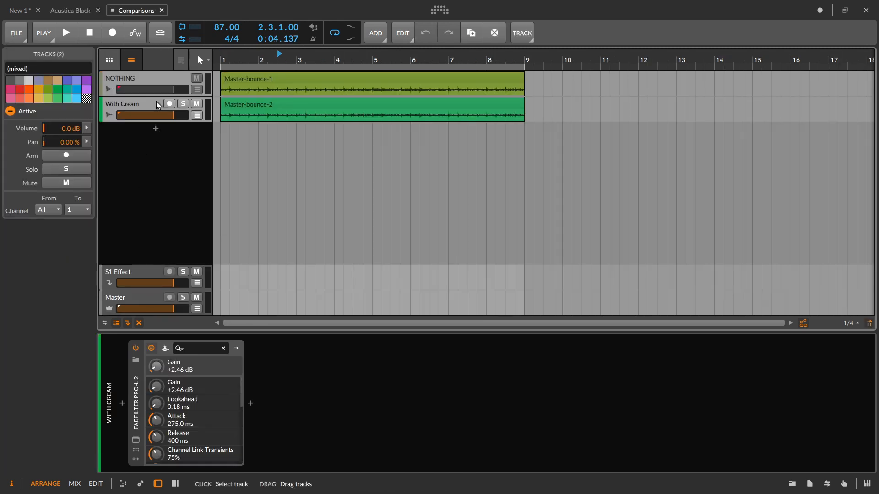
{"action": "left_click", "coordinate": [136, 440]}
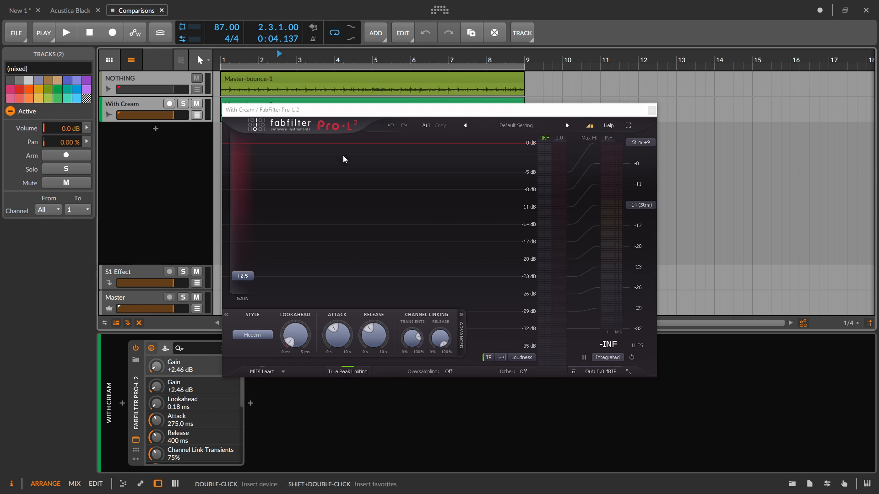
{"action": "left_click", "coordinate": [651, 110]}
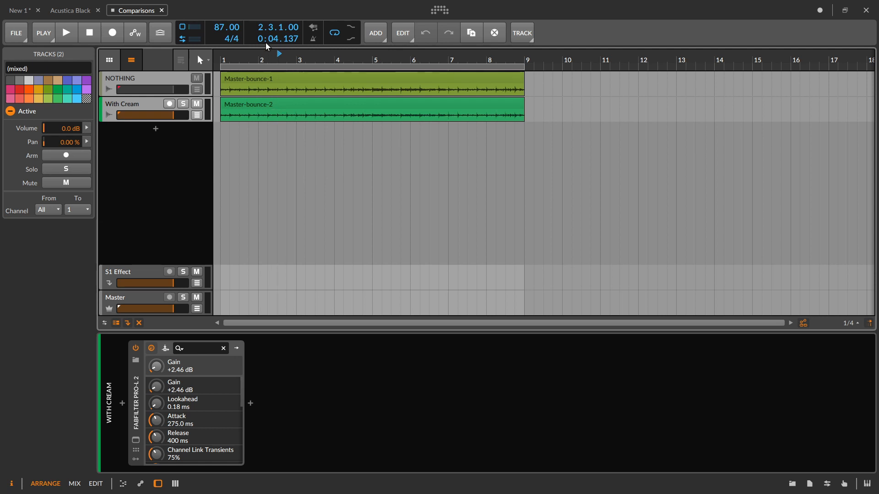
{"action": "scroll", "coordinate": [262, 54], "scroll_direction": "down", "scroll_amount": 1}
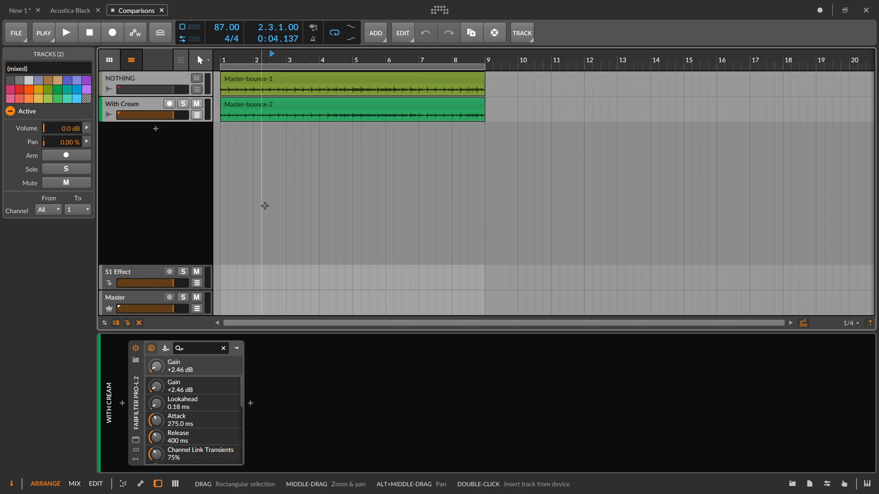
{"action": "left_click", "coordinate": [261, 191]}
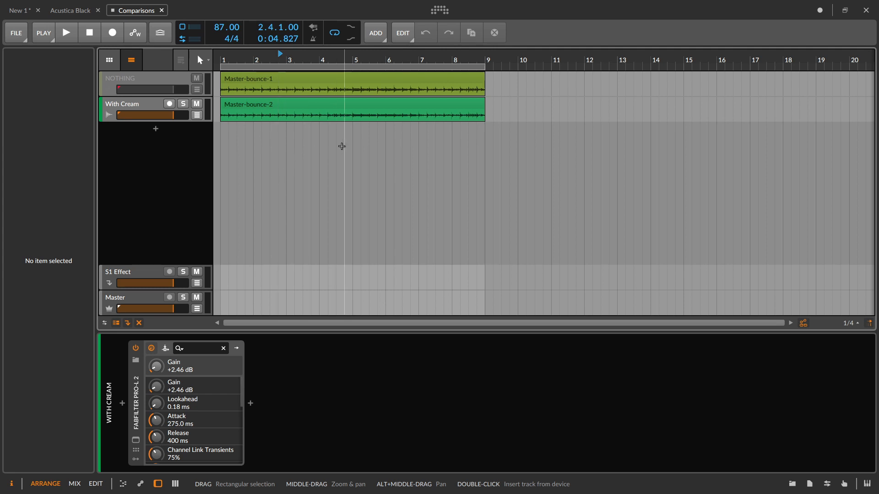
Step: Activate the NOTHING track while deactivating With Cream, and start playback from bar 1
{"action": "left_click", "coordinate": [155, 106], "text": "shift"}
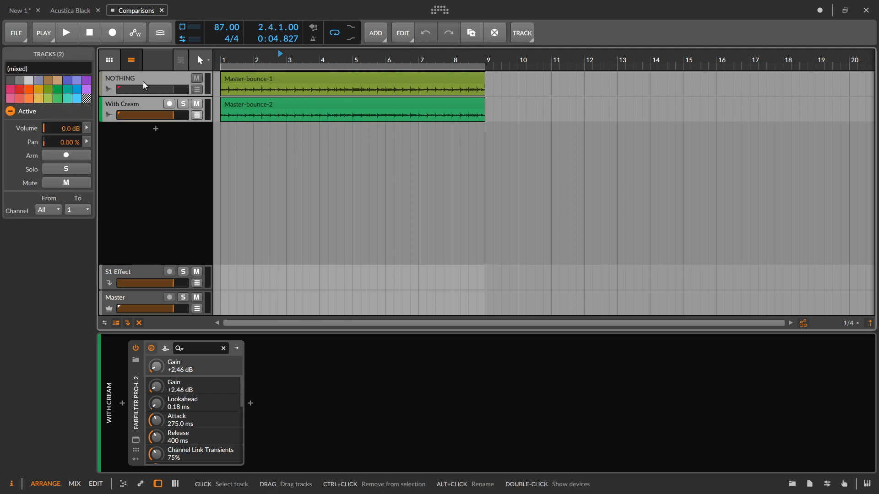
{"action": "key", "text": "alt+a"}
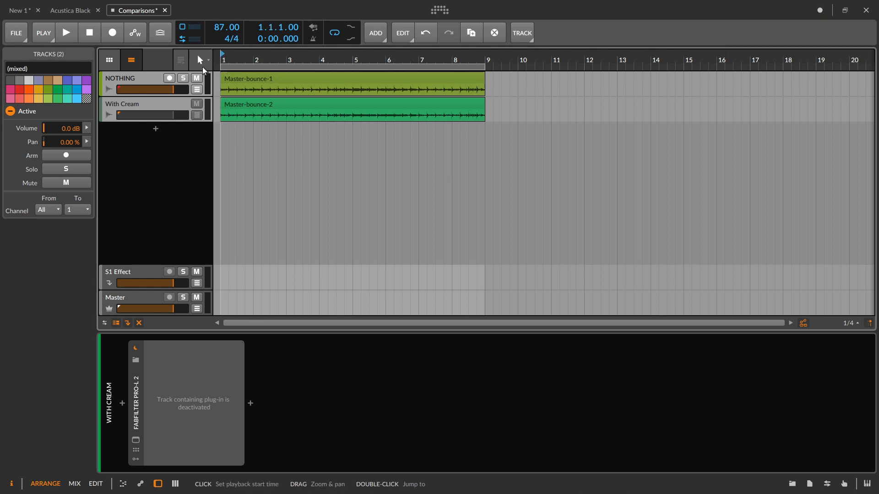
{"action": "left_click", "coordinate": [144, 75]}
{"action": "key", "text": "space"}
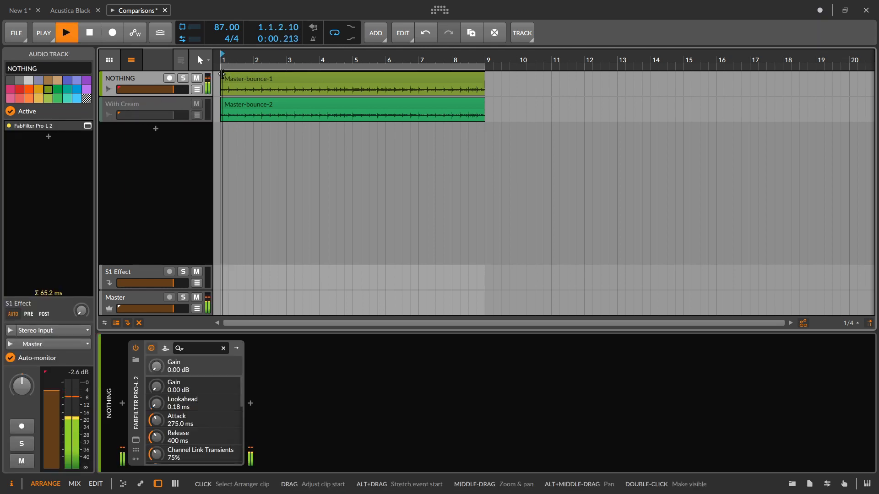
Step: Select the NOTHING and With Cream tracks and swap which one is active during playback to compare the two bounces
{"action": "left_click", "coordinate": [150, 103], "text": "shift"}
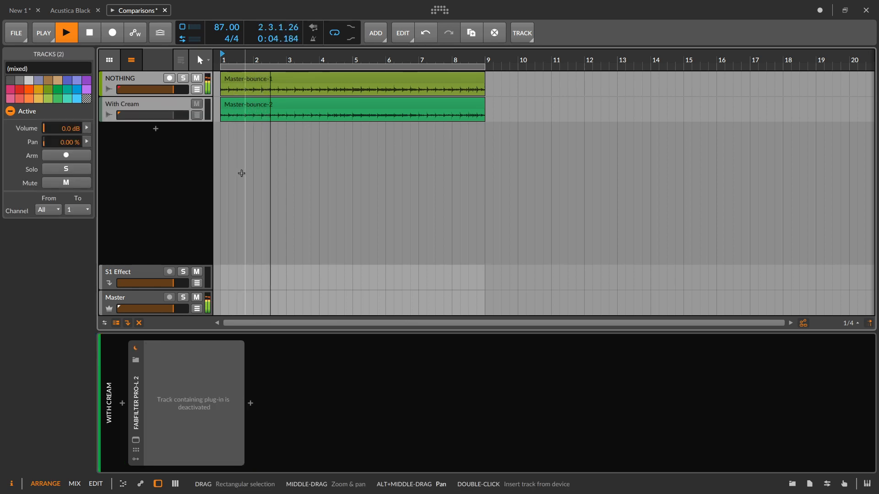
{"action": "key", "text": "alt+a"}
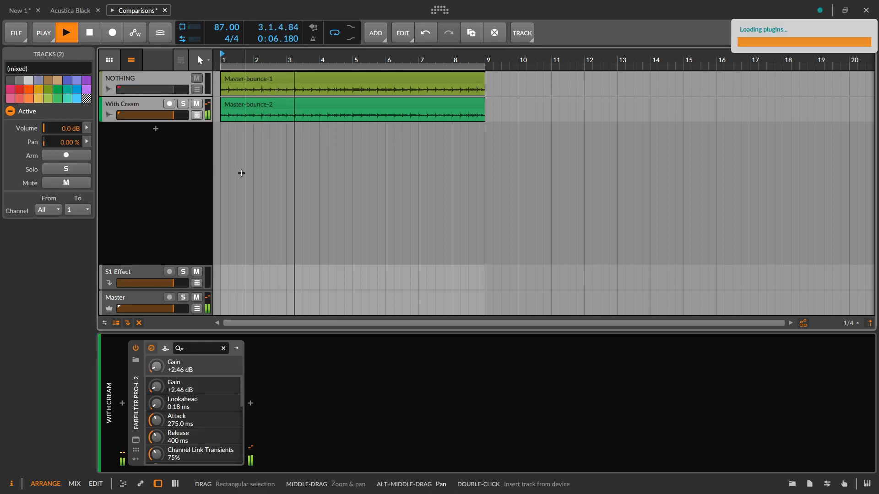
{"action": "key", "text": "alt+a"}
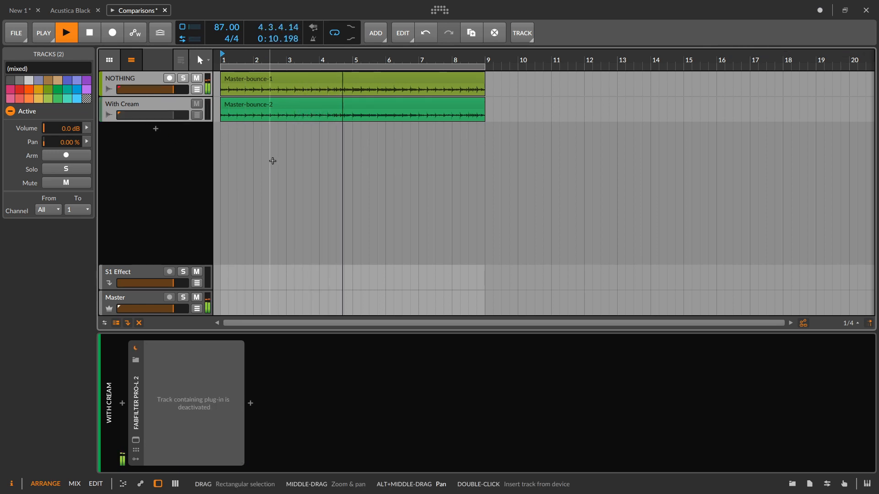
{"action": "key", "text": "alt+a"}
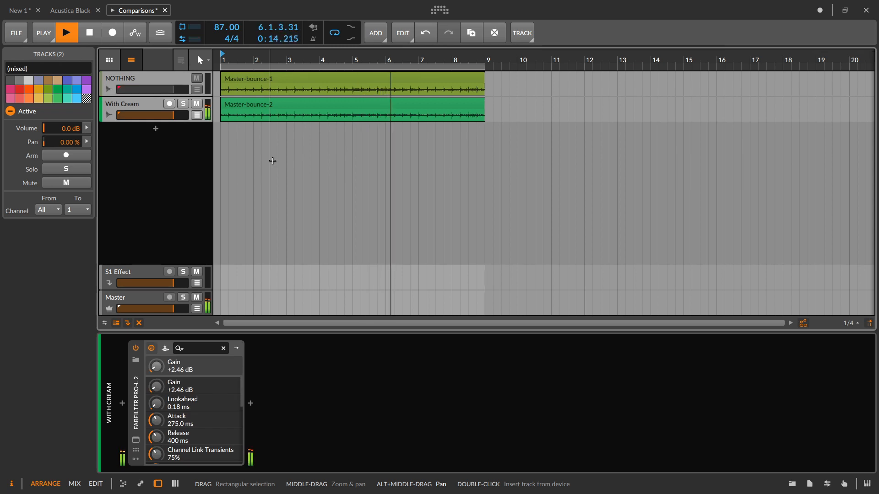
{"action": "key", "text": "alt+a"}
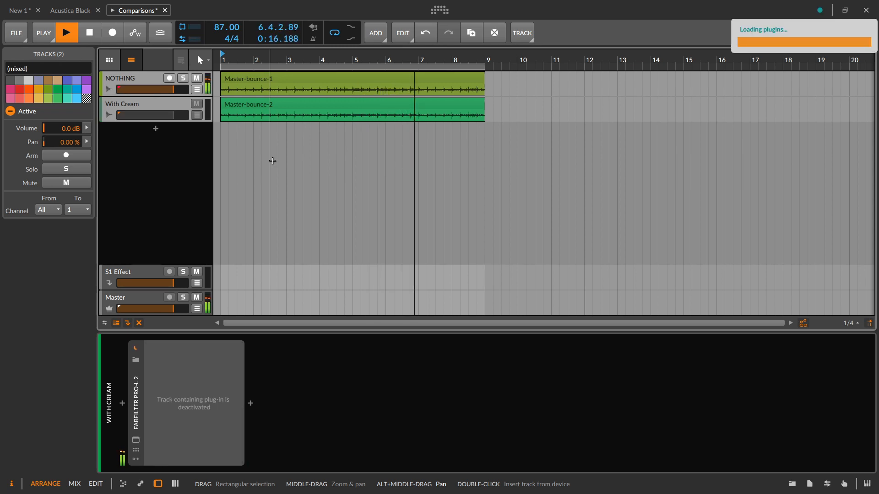
{"action": "key", "text": "alt+a"}
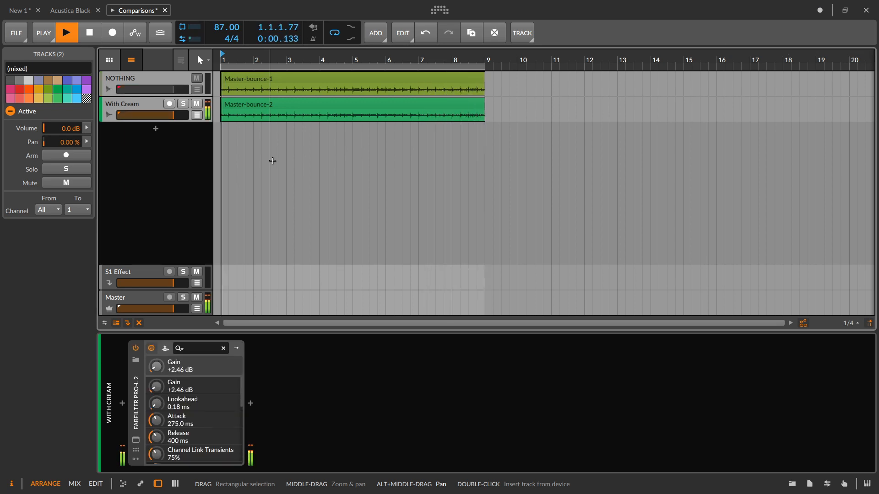
Step: Keep alternating playback between the NOTHING and With Cream bounces by swapping which track is active, and stop playback
{"action": "key", "text": "alt+a"}
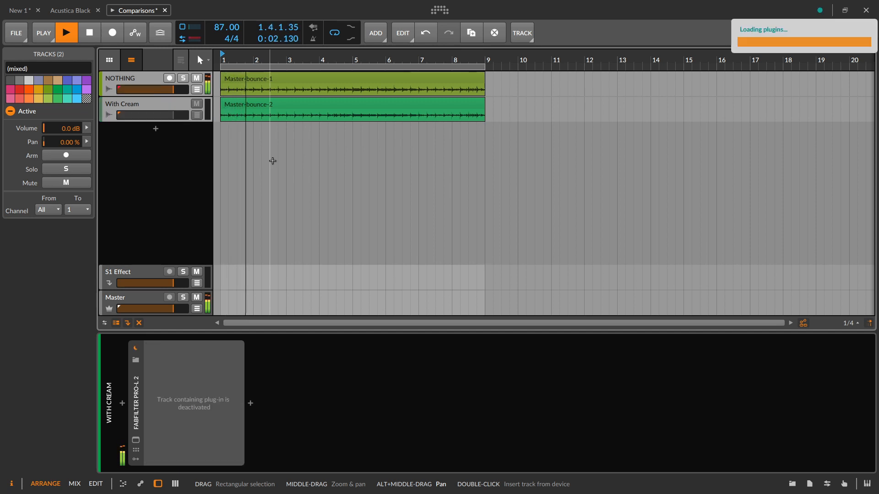
{"action": "key", "text": "alt+a"}
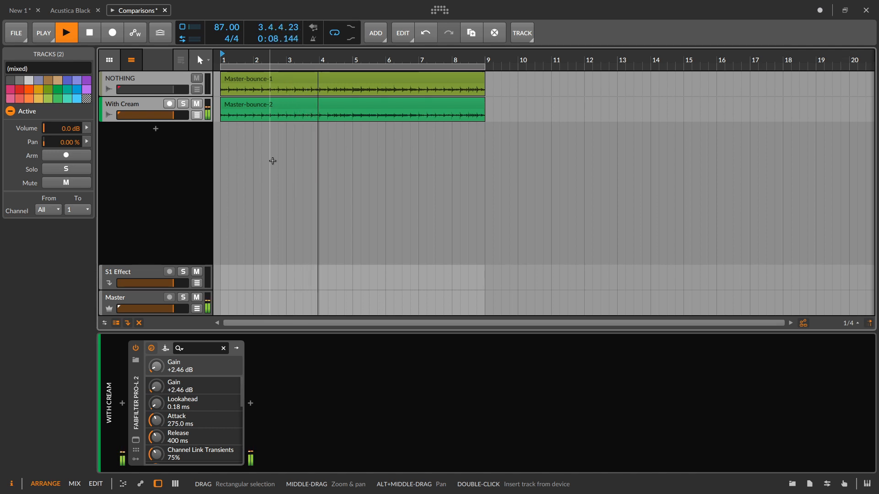
{"action": "key", "text": "alt+a"}
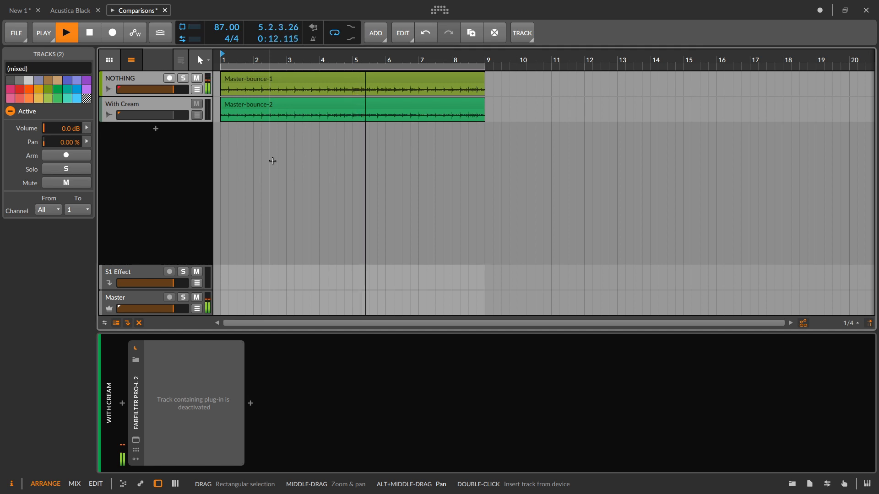
{"action": "key", "text": "alt+a"}
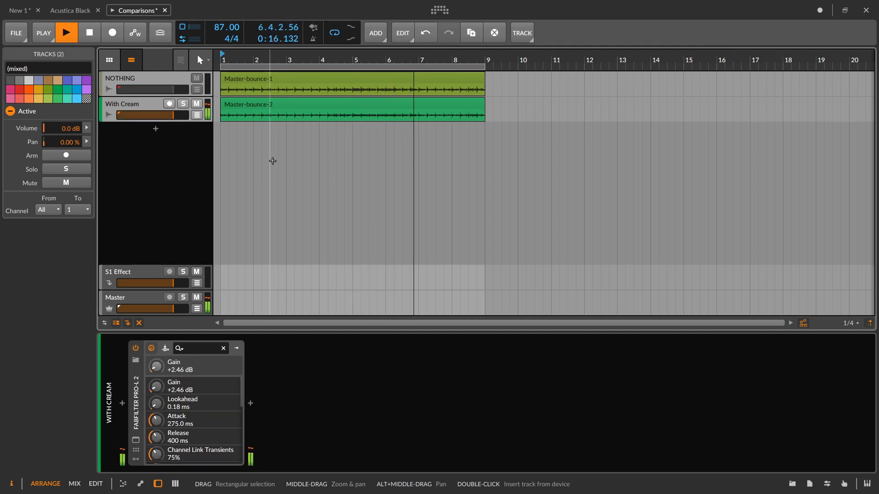
{"action": "key", "text": "space"}
Step: In the Acustica Black 2 project, examine the Kick track's Lindell 80 Channel window and close it
{"action": "left_click", "coordinate": [126, 101]}
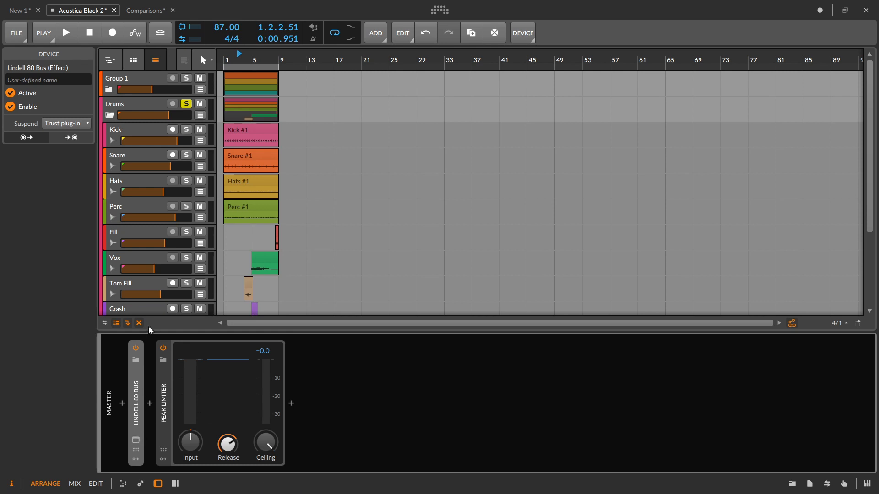
{"action": "left_click", "coordinate": [128, 137]}
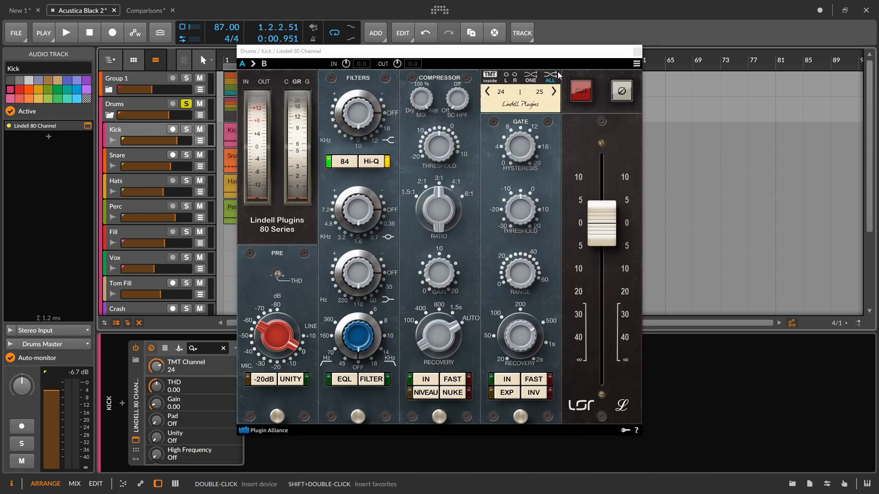
{"action": "left_click", "coordinate": [636, 53]}
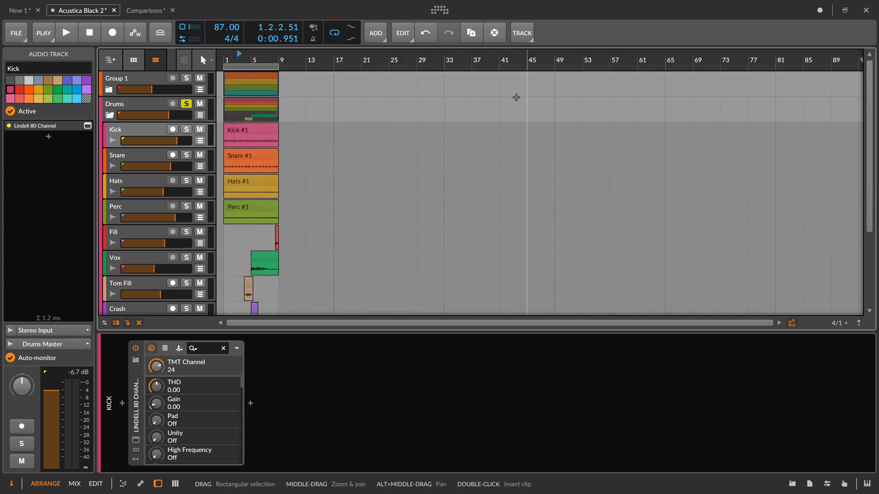
Step: Play the soloed Drums group while toggling its Lindell 80 Channel compressor, close the plug-in window and stop playback
{"action": "left_click", "coordinate": [138, 108]}
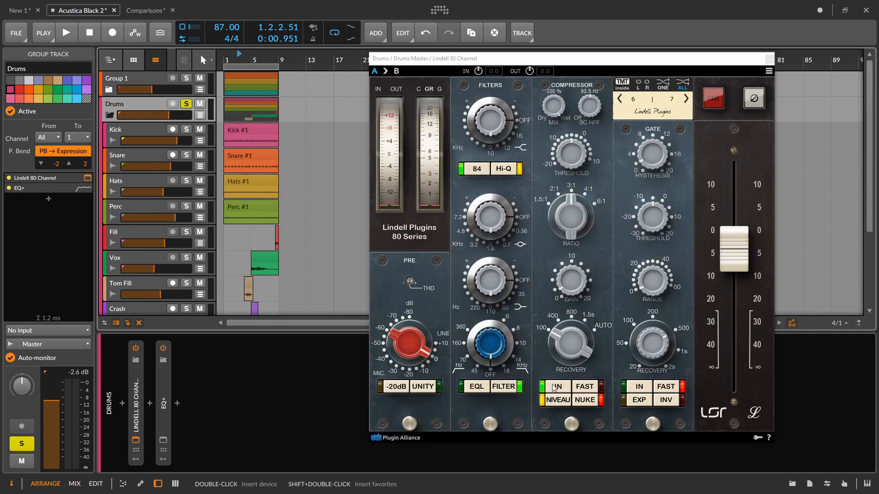
{"action": "key", "text": "space"}
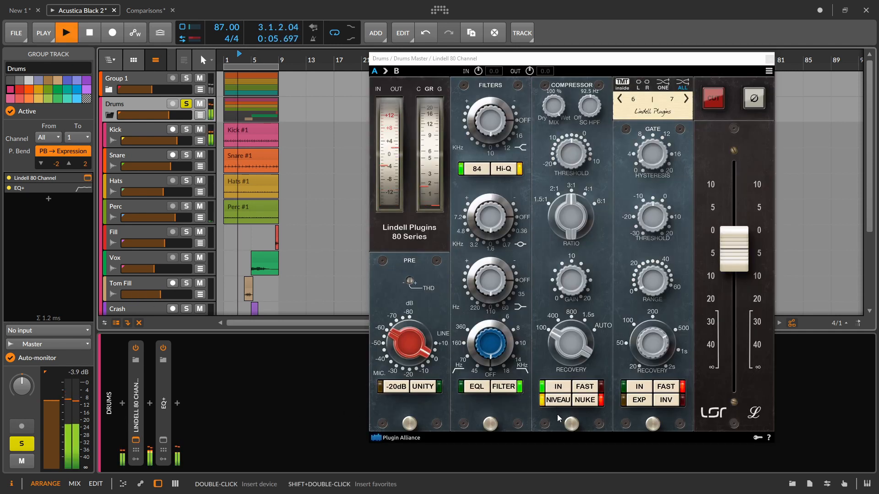
{"action": "left_click", "coordinate": [557, 388]}
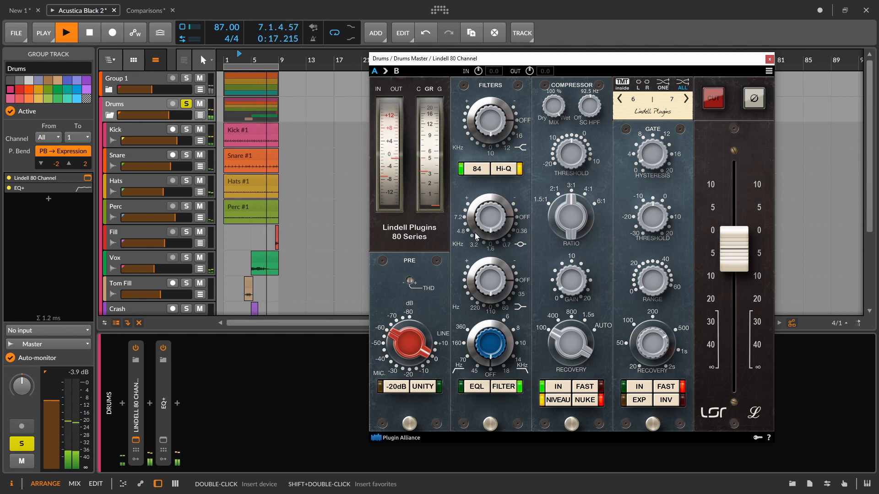
{"action": "left_click", "coordinate": [769, 59]}
{"action": "key", "text": "space"}
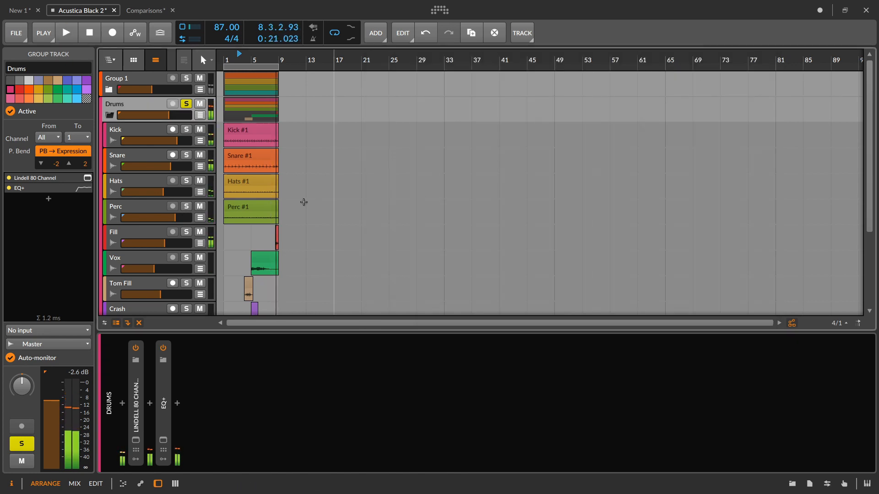
Step: Collapse the Drums group, open Group 1's Lindell 80 Channel and play Group 1 as the only soloed track
{"action": "left_click", "coordinate": [110, 115]}
{"action": "left_click", "coordinate": [112, 80]}
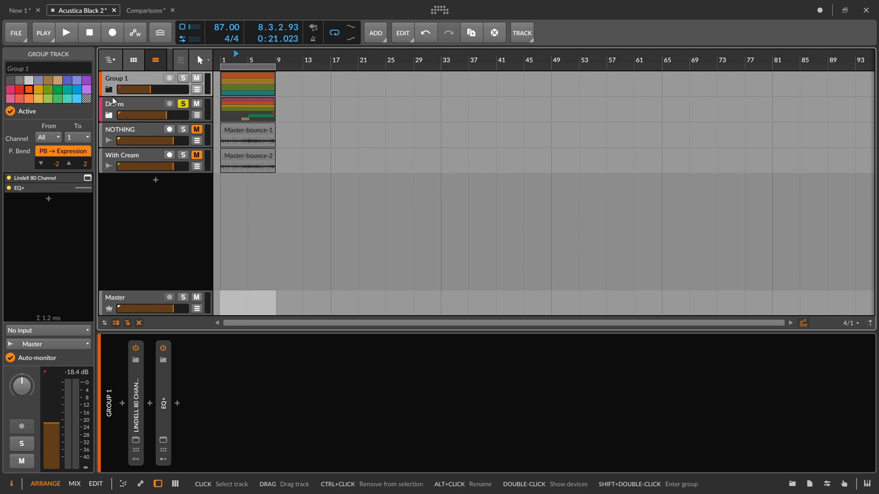
{"action": "left_click", "coordinate": [136, 440]}
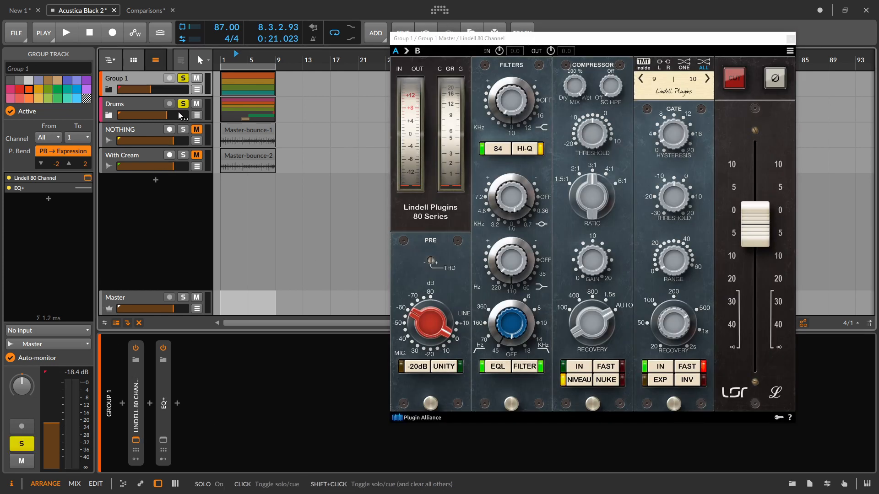
{"action": "left_click", "coordinate": [183, 78]}
{"action": "key", "text": "space"}
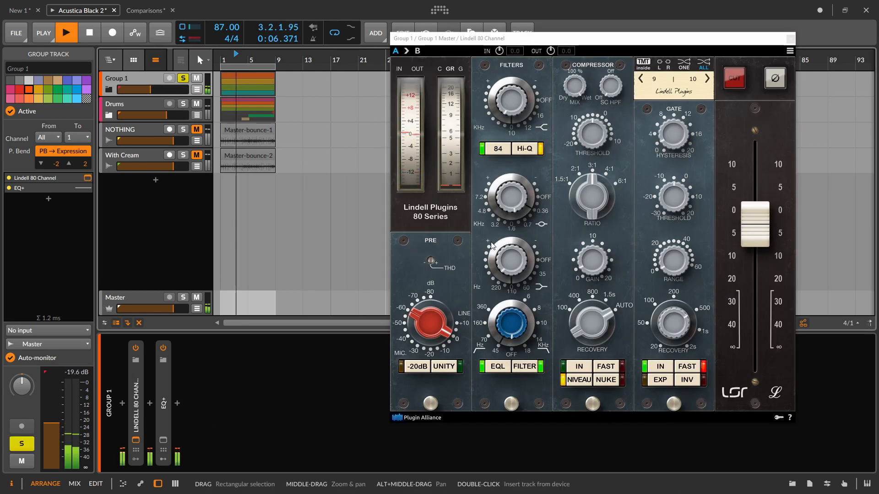
Step: Compare Group 1 with the Lindell 80 Channel's EQL and FILTER off and on, stop playback, close the plug-in and unsolo the group
{"action": "left_click", "coordinate": [498, 370]}
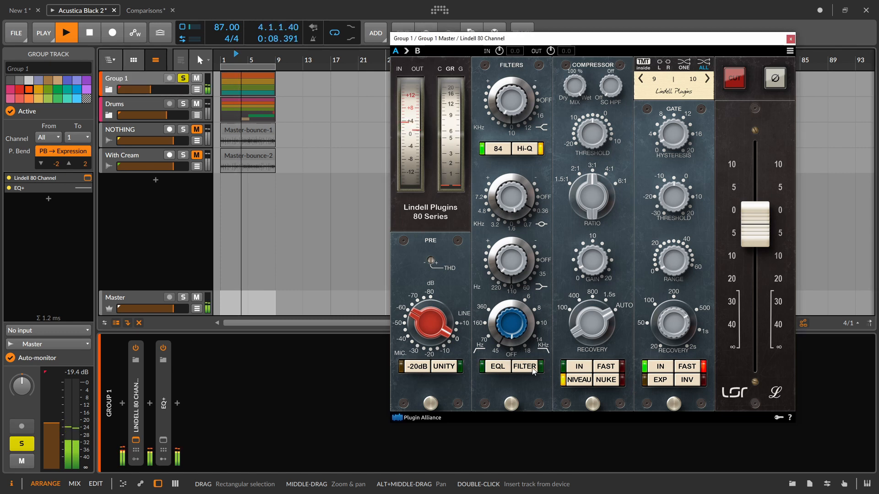
{"action": "left_click", "coordinate": [498, 369]}
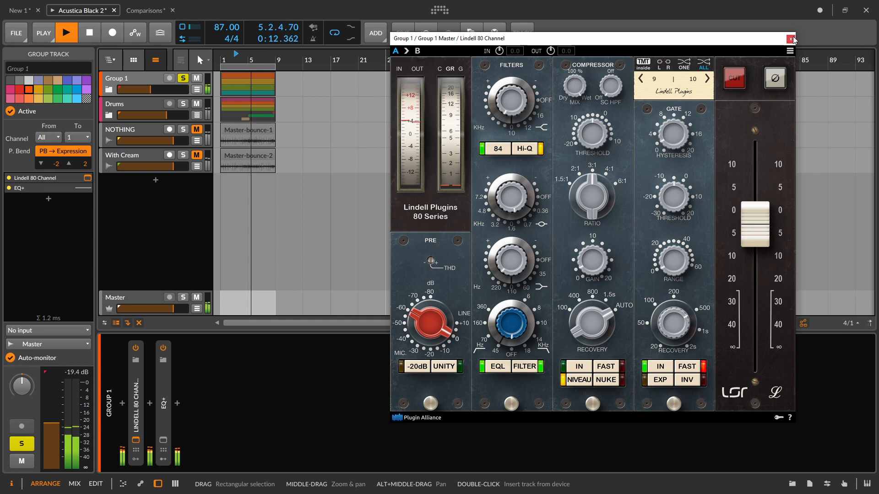
{"action": "key", "text": "space"}
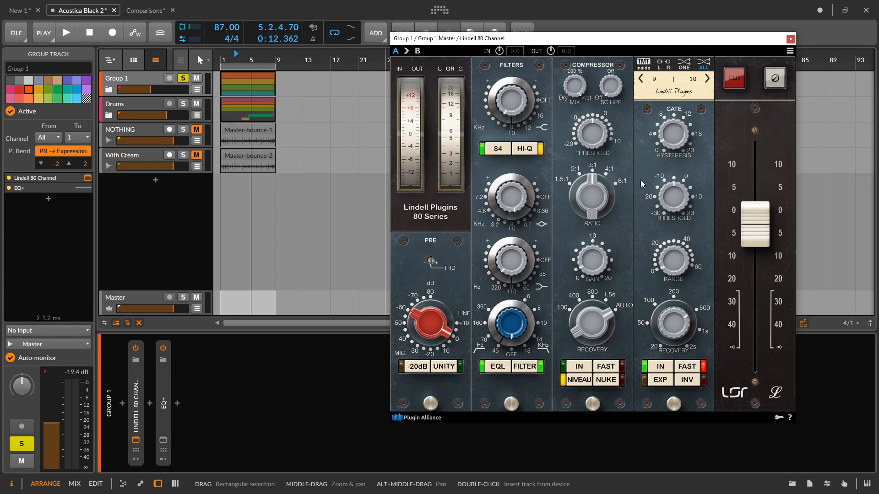
{"action": "left_click", "coordinate": [791, 39]}
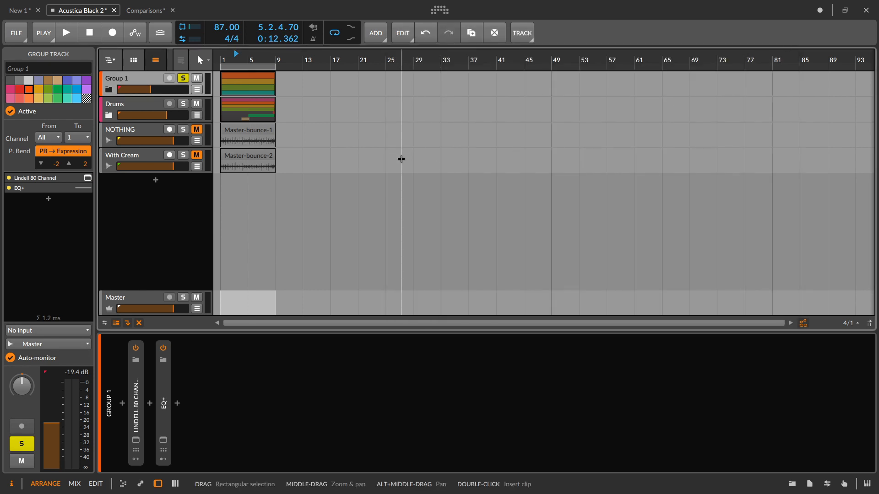
{"action": "left_click", "coordinate": [184, 78]}
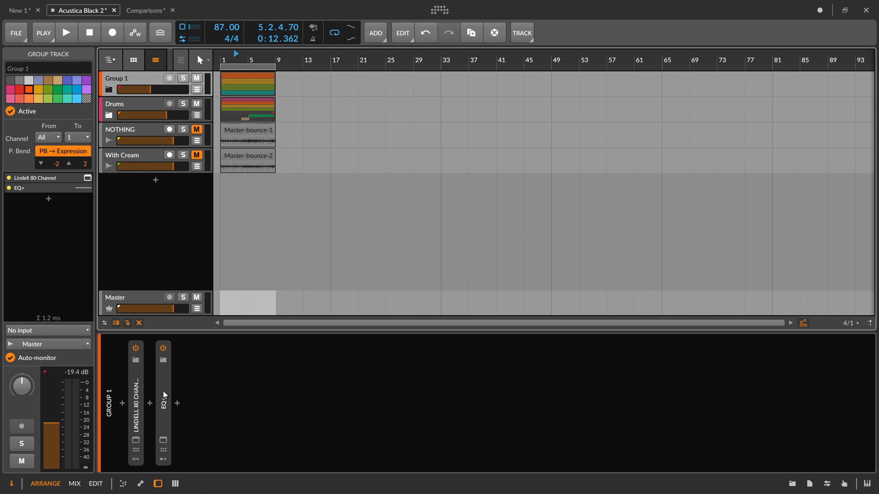
Step: Expand the Drums group to view the Snare and Vox tracks' devices, and collapse the group
{"action": "left_click", "coordinate": [109, 116]}
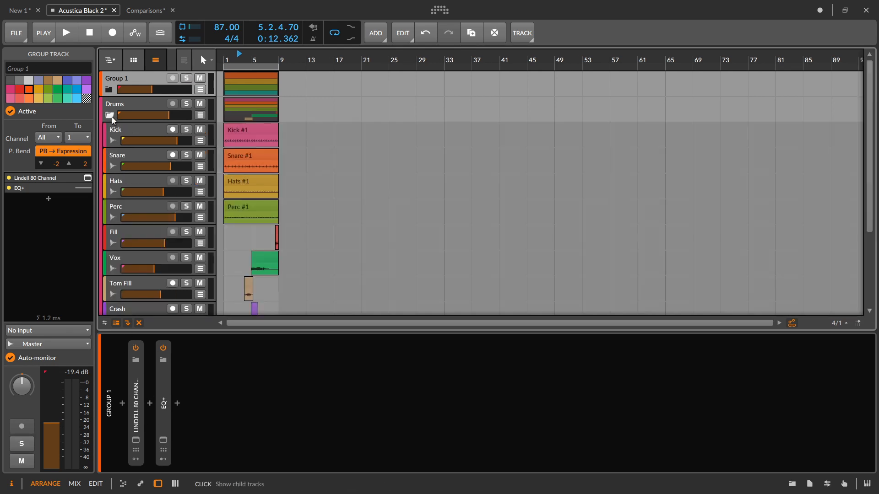
{"action": "left_click", "coordinate": [138, 158]}
{"action": "left_click", "coordinate": [130, 260]}
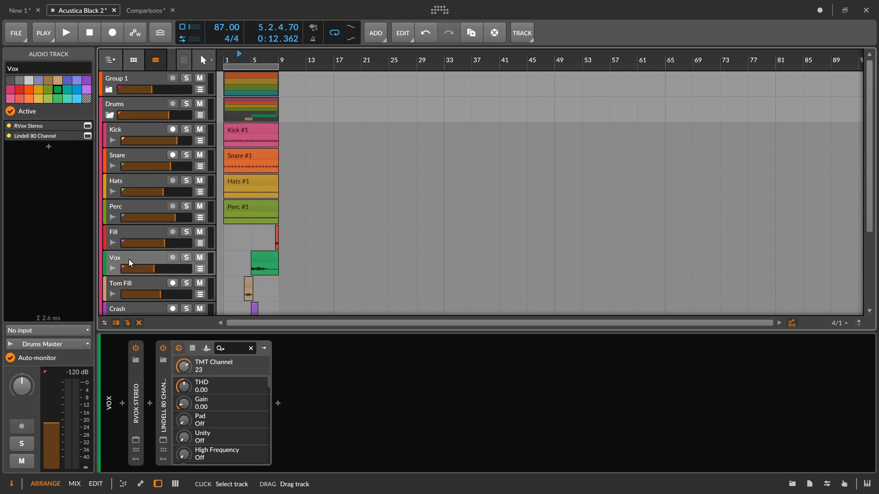
{"action": "left_click", "coordinate": [109, 116]}
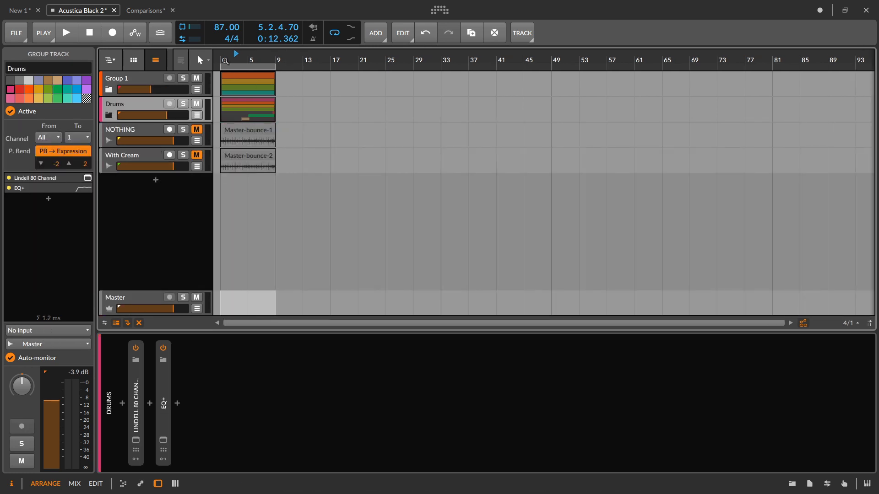
Step: Play the full mix while repeatedly switching the Drums group's Lindell 80 Channel off and on to compare the sound, and stop playback
{"action": "key", "text": "space"}
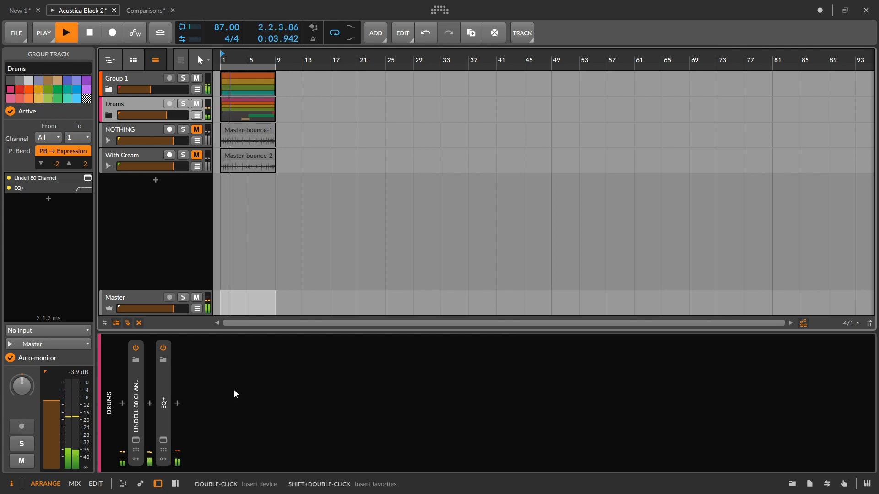
{"action": "left_click", "coordinate": [135, 347]}
{"action": "left_click", "coordinate": [136, 348]}
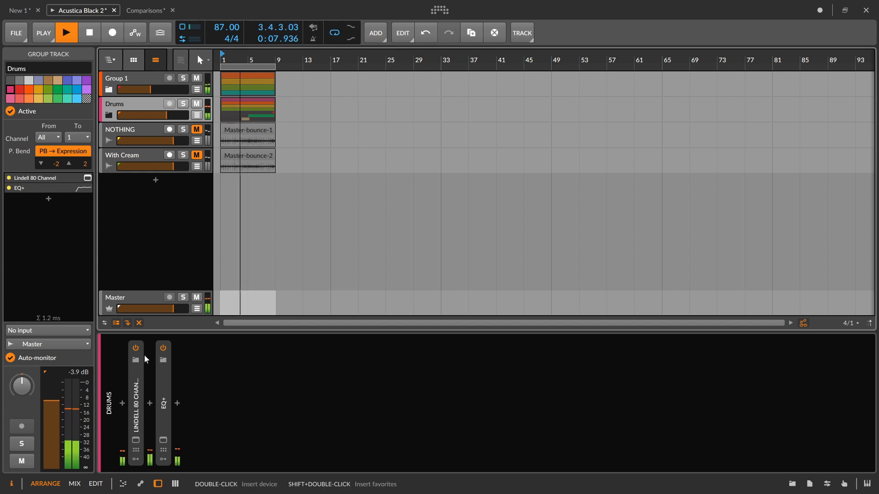
{"action": "left_click", "coordinate": [136, 348]}
{"action": "left_click", "coordinate": [136, 348]}
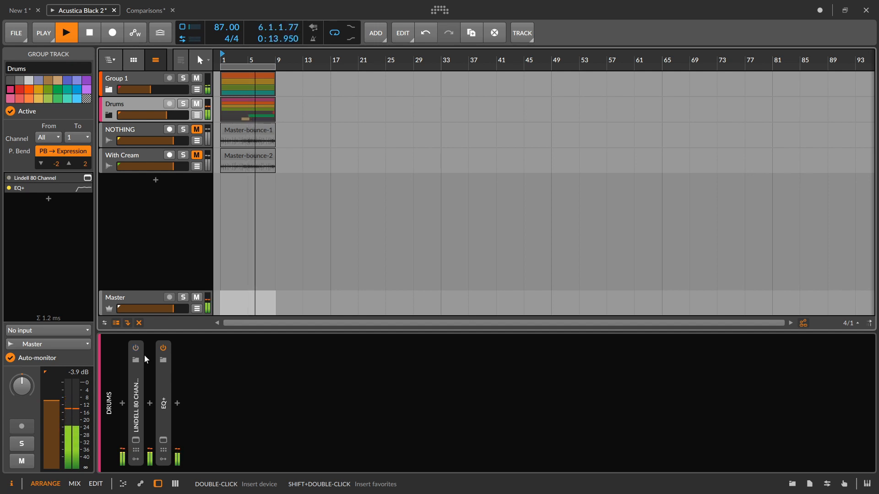
{"action": "left_click", "coordinate": [135, 348]}
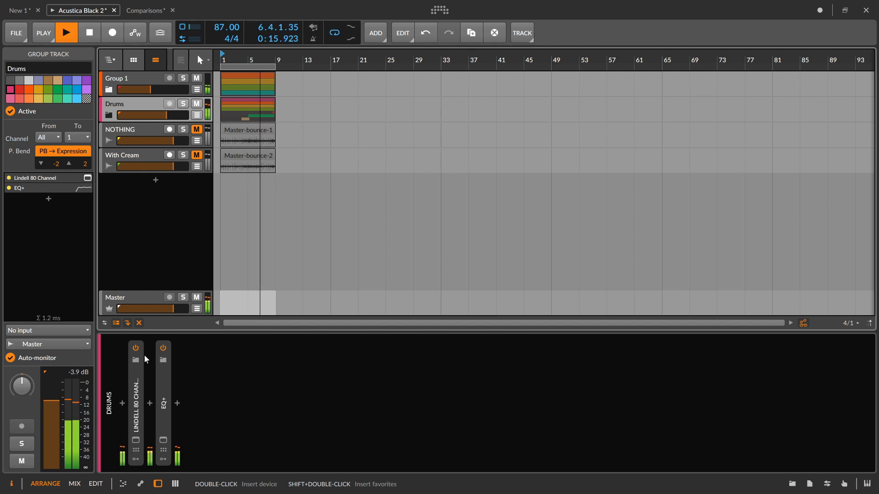
{"action": "left_click", "coordinate": [136, 347]}
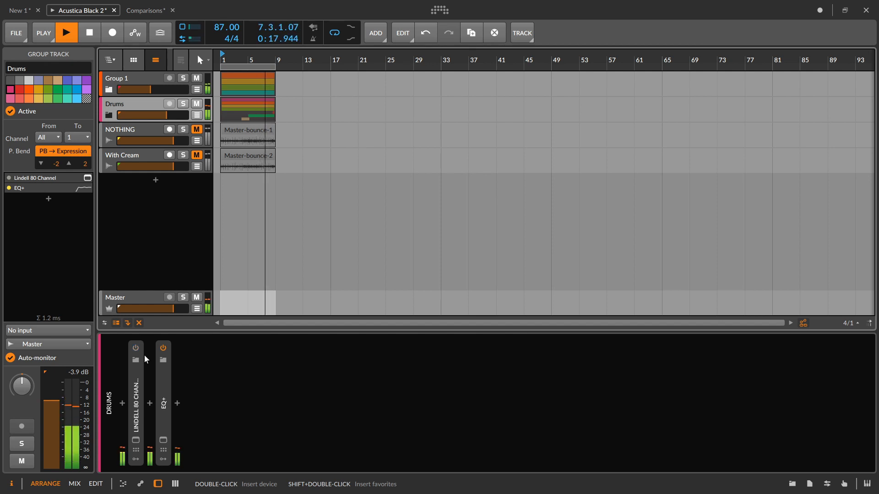
{"action": "left_click", "coordinate": [135, 348]}
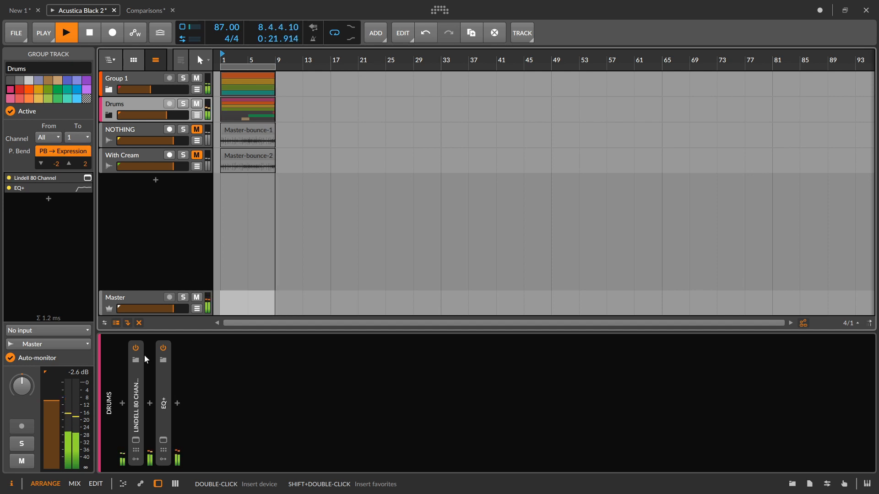
{"action": "key", "text": "space"}
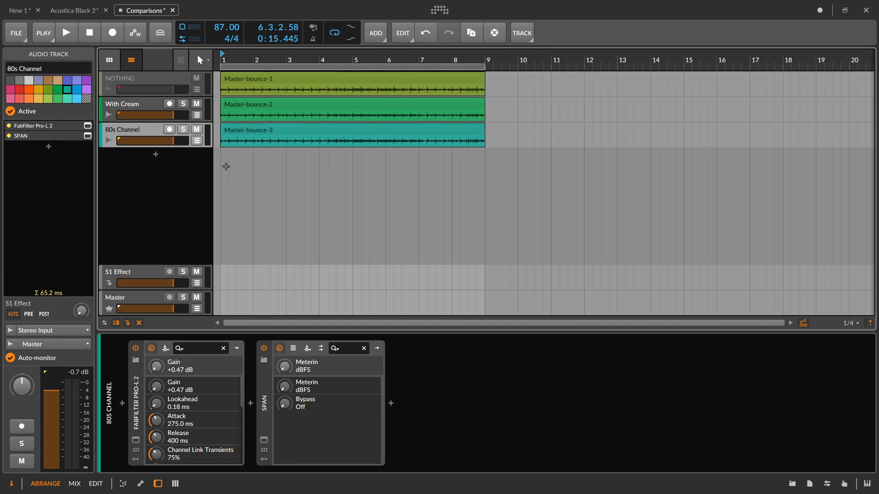
Step: In the Comparisons project, deactivate the With Cream track and play the 80s Channel bounce from bar 1
{"action": "left_click", "coordinate": [123, 108]}
{"action": "key", "text": "alt+a"}
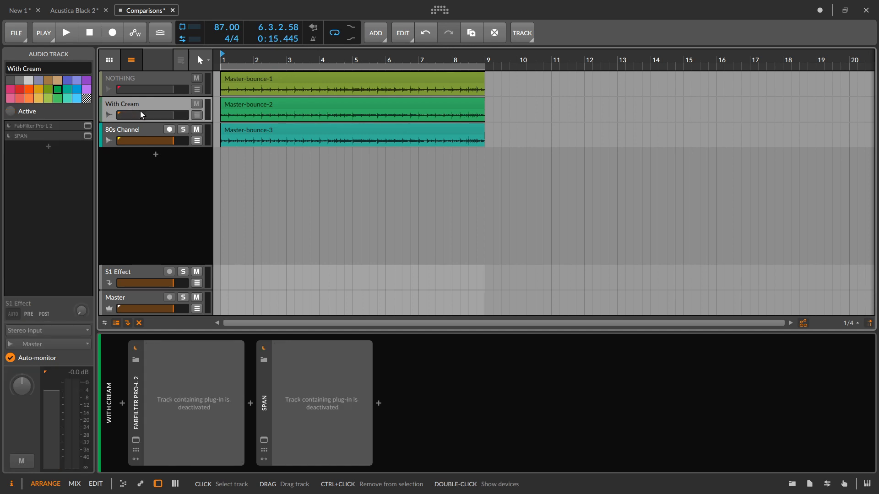
{"action": "key", "text": "space"}
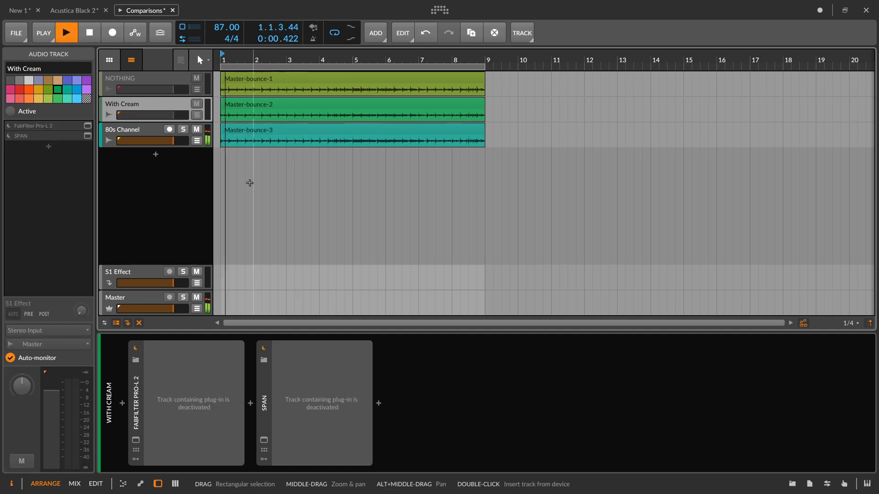
Step: Select the With Cream and 80s Channel tracks together, swap which one is active repeatedly during playback to compare them, and stop playback
{"action": "left_click", "coordinate": [141, 131], "text": "shift"}
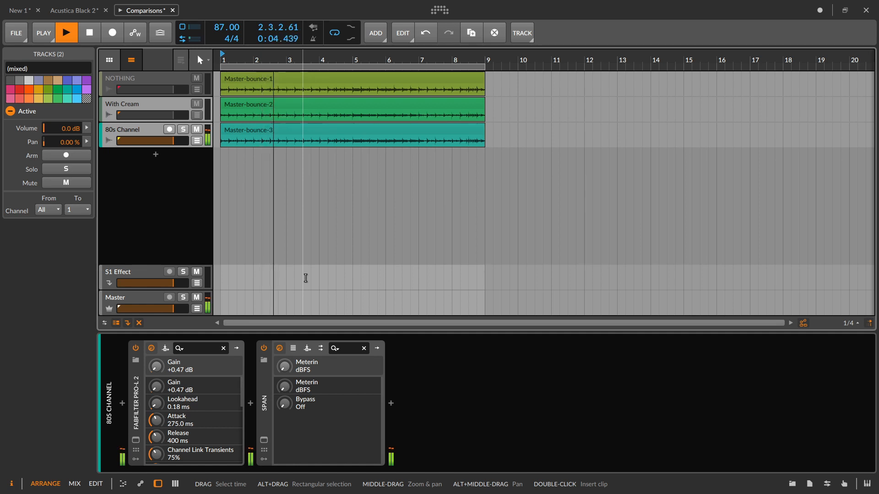
{"action": "key", "text": "alt+a"}
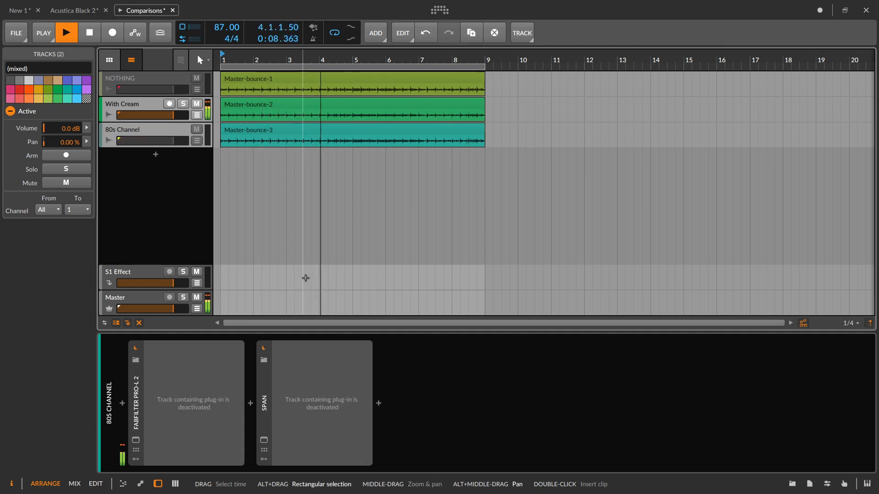
{"action": "key", "text": "alt+a"}
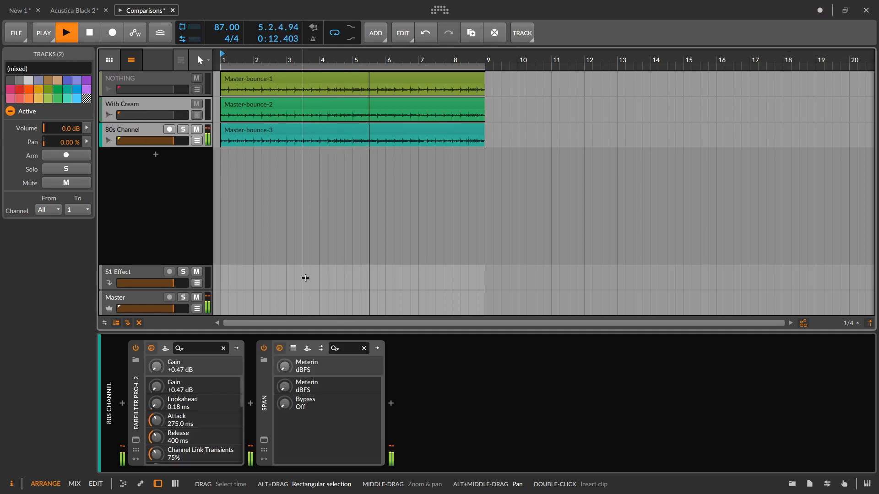
{"action": "key", "text": "alt+a"}
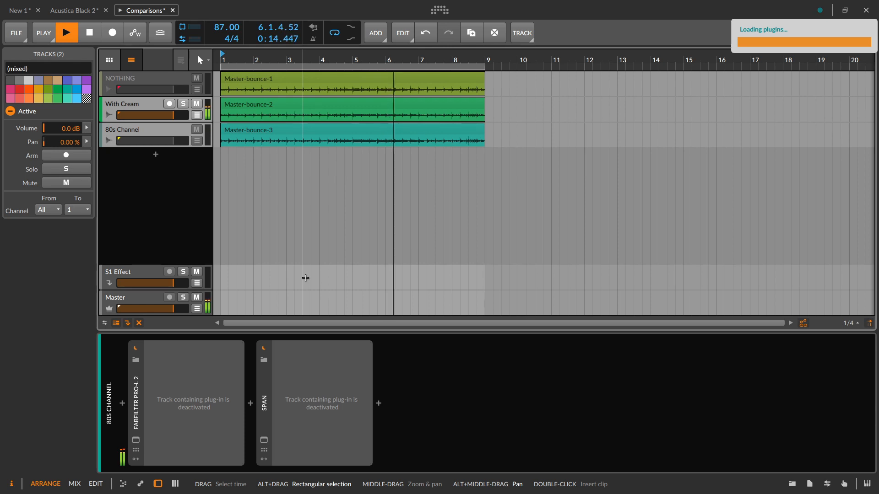
{"action": "key", "text": "alt+a"}
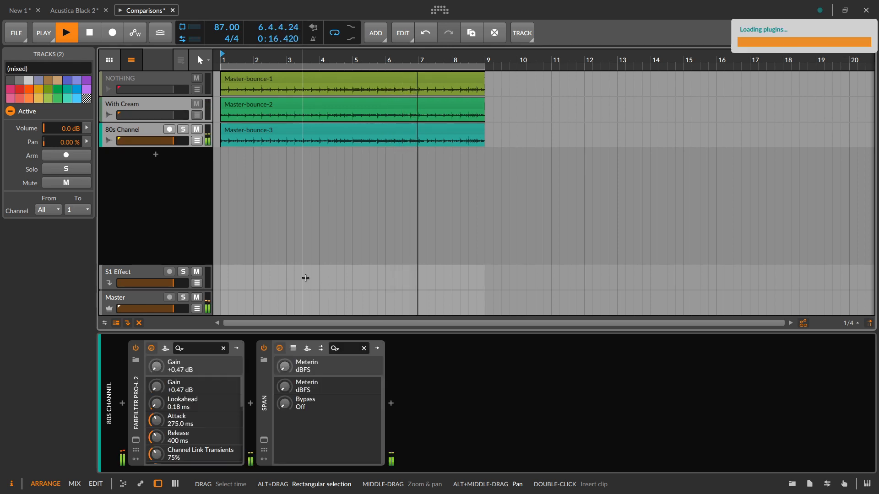
{"action": "key", "text": "alt+a"}
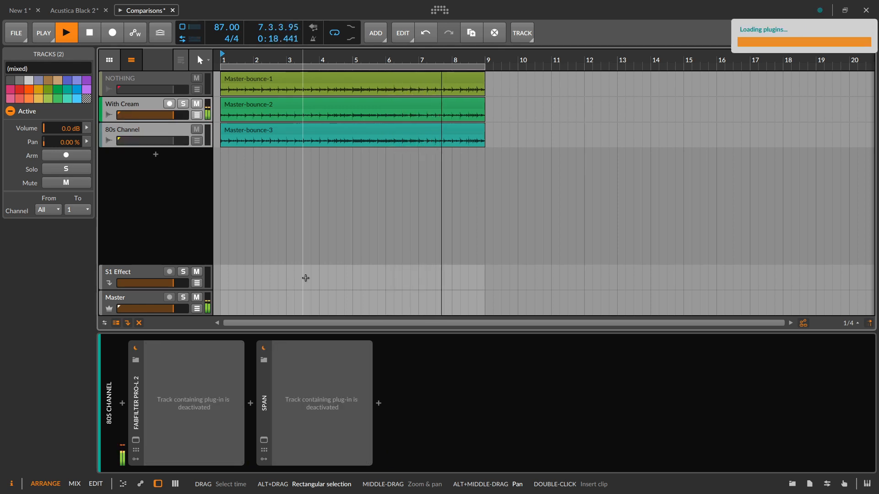
{"action": "key", "text": "alt+a"}
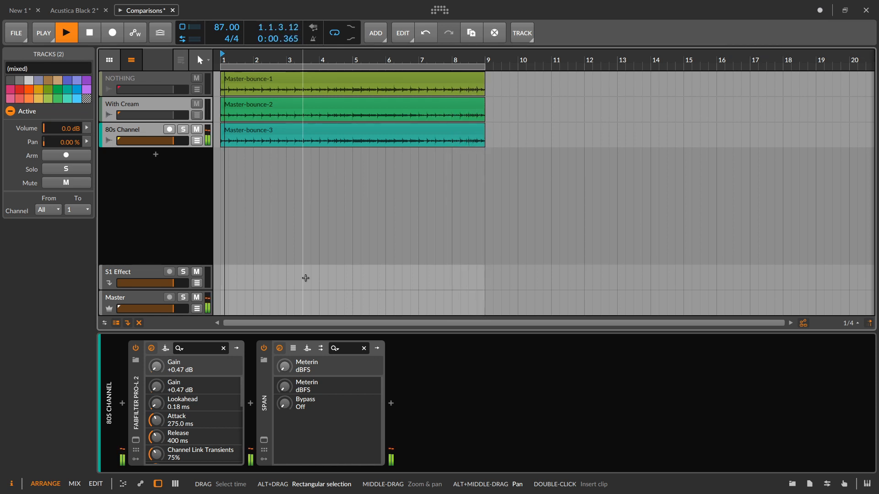
{"action": "key", "text": "alt+a"}
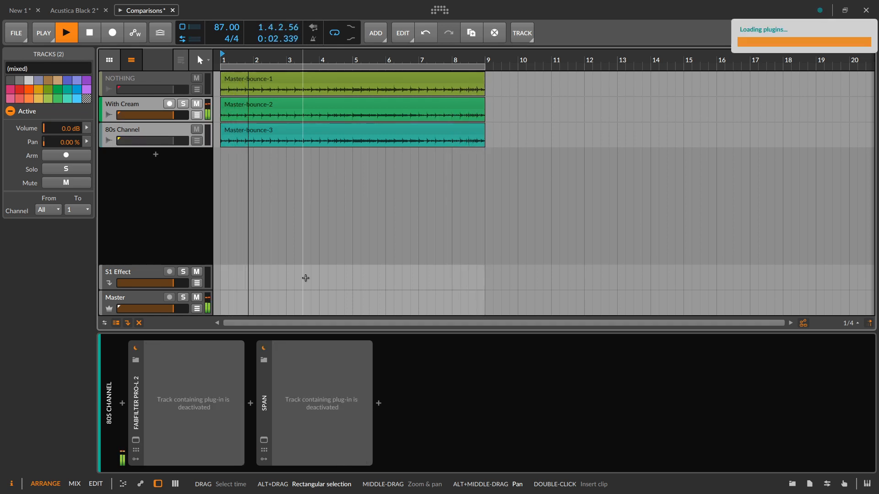
{"action": "key", "text": "alt+a"}
{"action": "key", "text": "alt+a"}
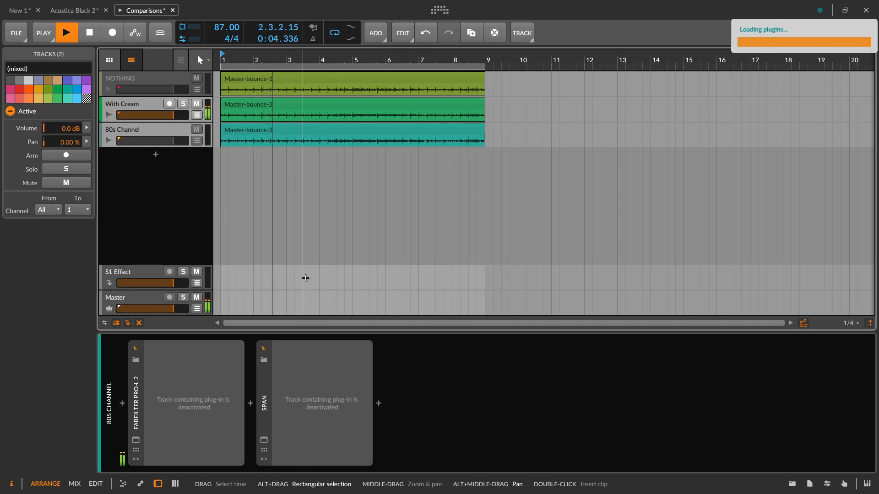
{"action": "key", "text": "space"}
{"action": "left_click", "coordinate": [265, 251]}
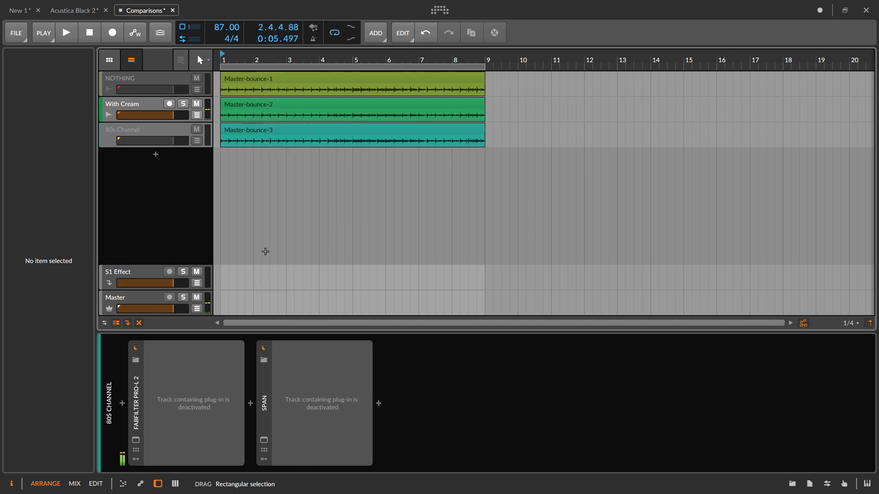
Step: Activate the 80s Channel track alongside With Cream and select the Master-bounce-2 clip
{"action": "left_click", "coordinate": [158, 136]}
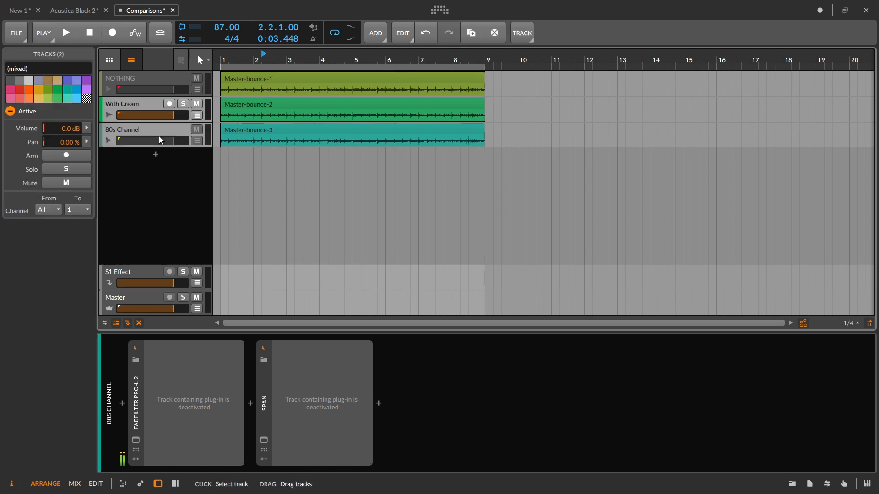
{"action": "key", "text": "alt+a"}
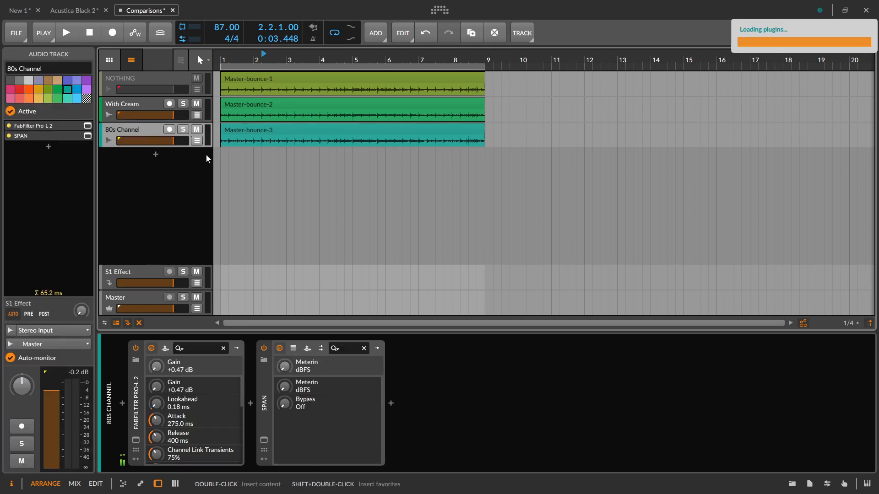
{"action": "left_click", "coordinate": [264, 107]}
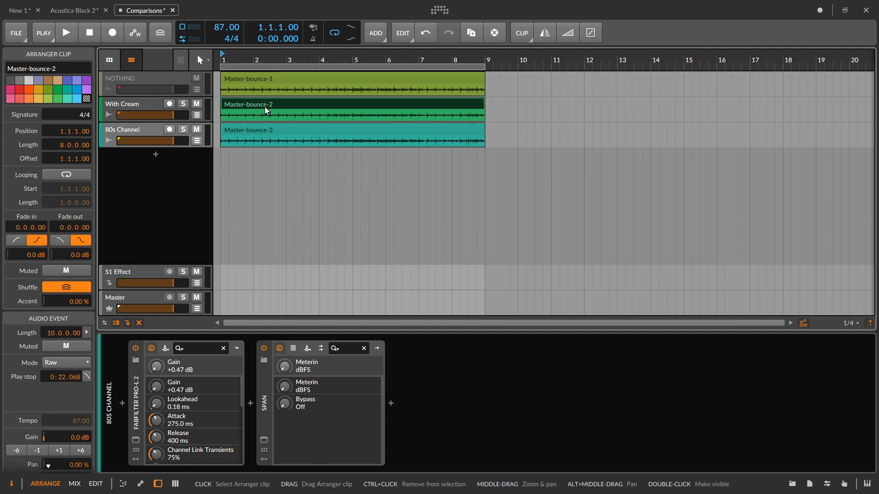
Step: Open the SPAN analyzers of the 80s Channel and With Cream tracks and arrange their windows side by side
{"action": "left_click", "coordinate": [264, 440]}
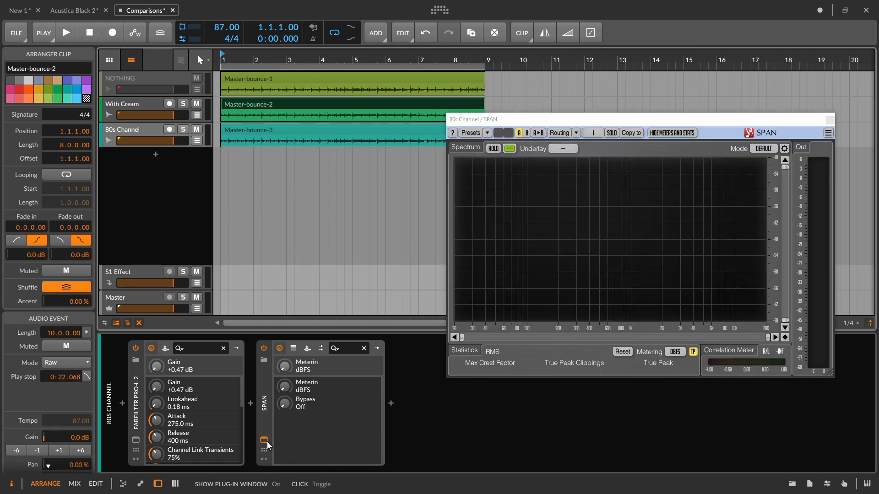
{"action": "left_click_drag", "start_coordinate": [537, 123], "coordinate": [576, 122]}
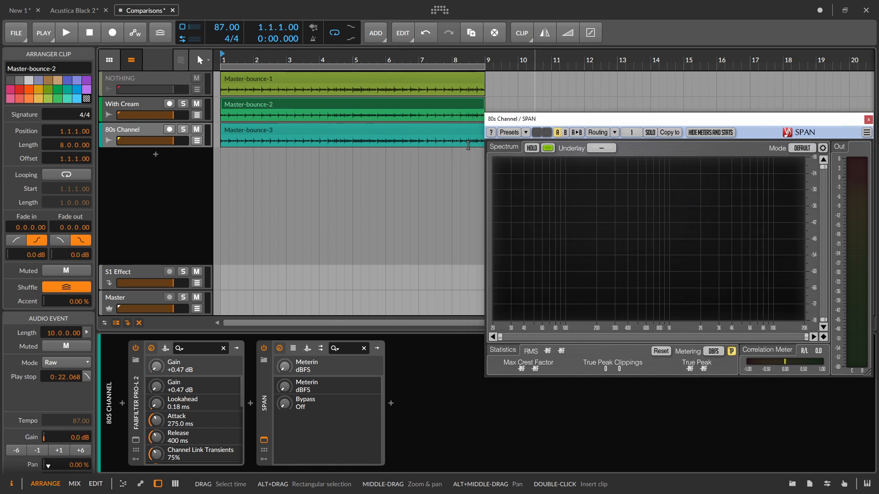
{"action": "left_click", "coordinate": [147, 113]}
{"action": "left_click", "coordinate": [264, 440]}
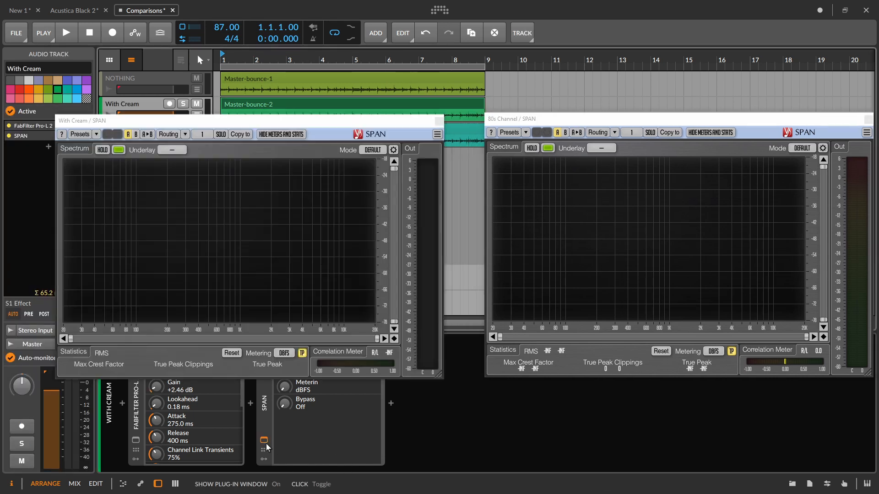
{"action": "left_click_drag", "start_coordinate": [372, 127], "coordinate": [381, 169]}
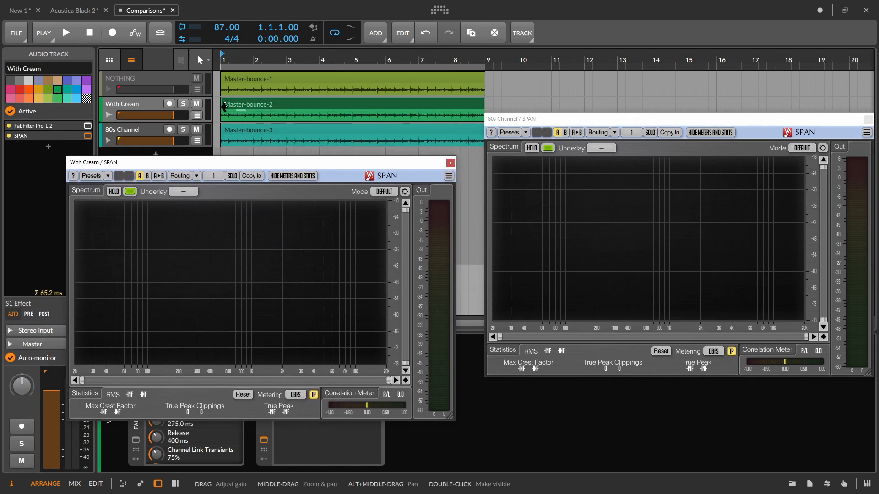
Step: Mute With Cream and 80s Channel, play both bounces to compare their spectra in the aligned SPAN windows, and stop playback
{"action": "left_click", "coordinate": [196, 104]}
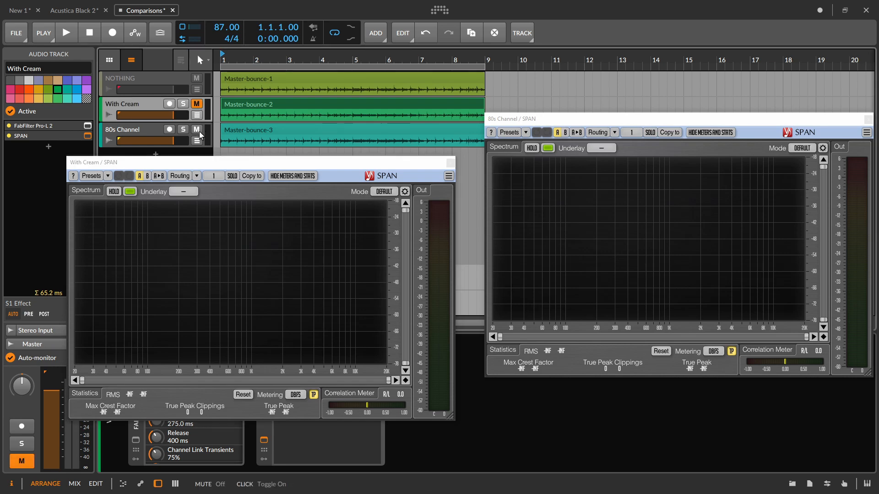
{"action": "left_click", "coordinate": [196, 129]}
{"action": "key", "text": "space"}
{"action": "left_click_drag", "start_coordinate": [317, 163], "coordinate": [322, 115]}
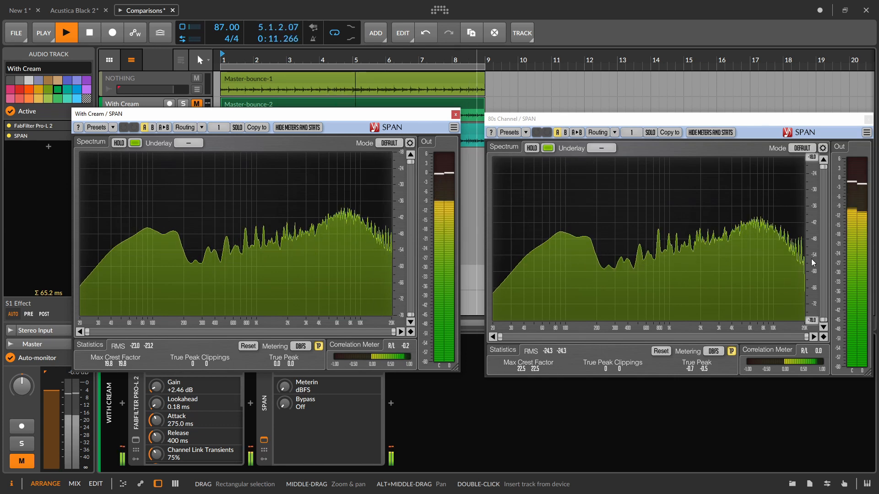
{"action": "key", "text": "space"}
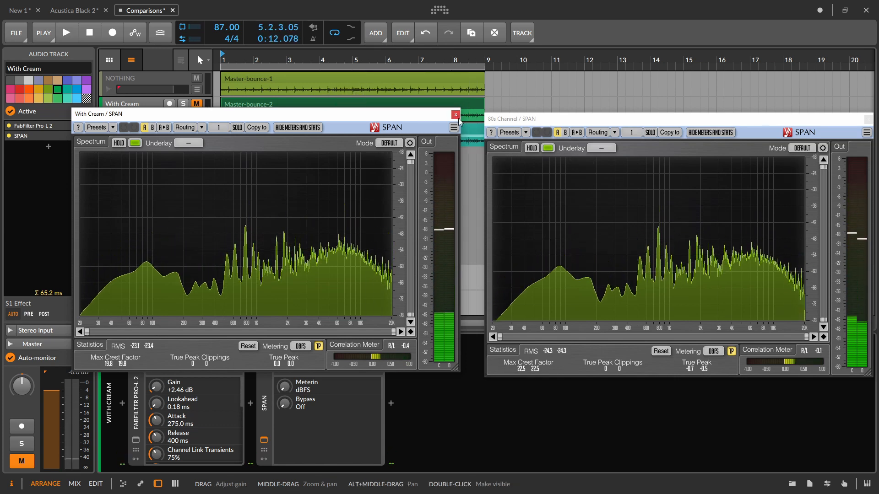
Step: Close the SPAN windows of the With Cream and 80s Channel tracks
{"action": "left_click", "coordinate": [455, 115]}
{"action": "left_click_drag", "start_coordinate": [559, 120], "coordinate": [297, 161]}
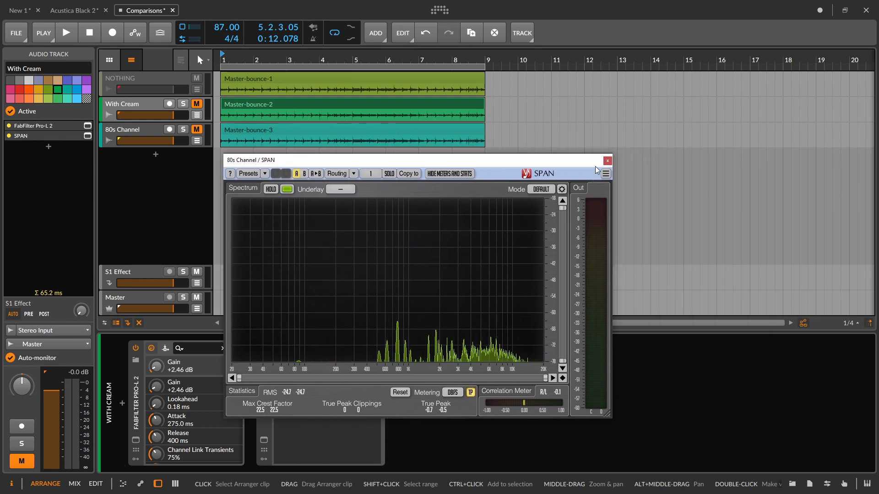
{"action": "left_click", "coordinate": [607, 161]}
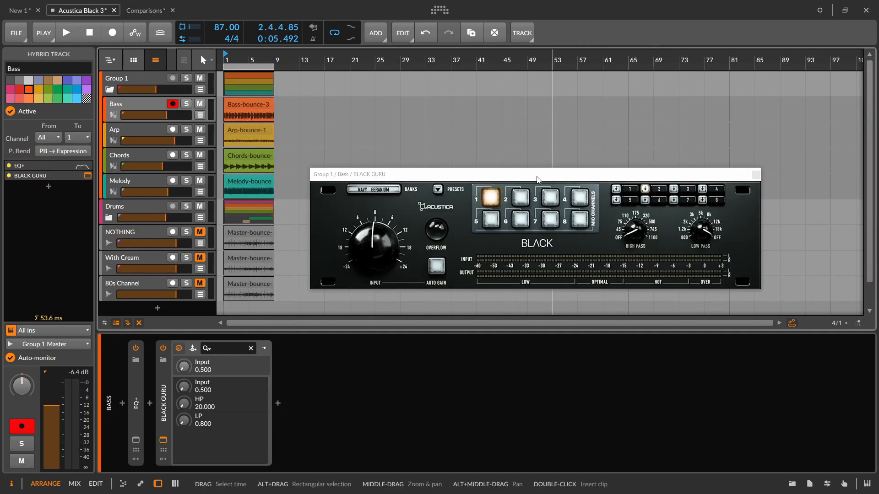
Step: In the Acustica Black 3 project, view the Bass track's BLACK GURU plug-in and close its window
{"action": "left_click_drag", "start_coordinate": [552, 177], "coordinate": [537, 130]}
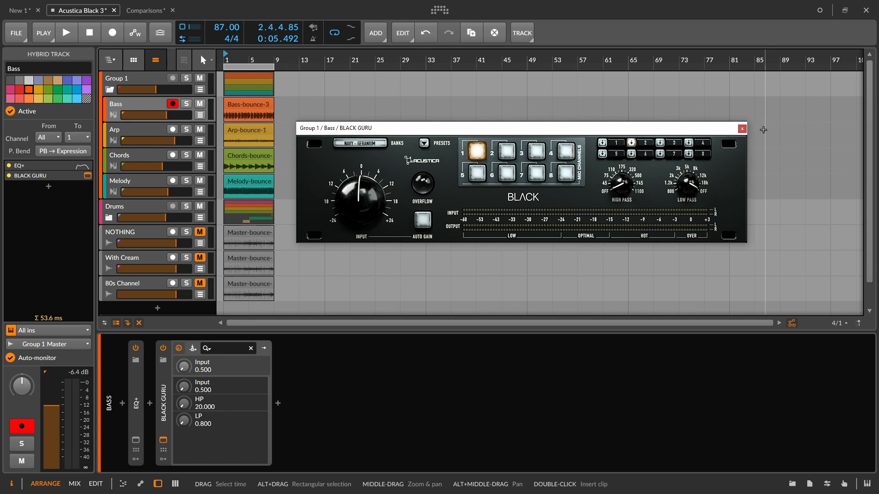
{"action": "left_click", "coordinate": [742, 129]}
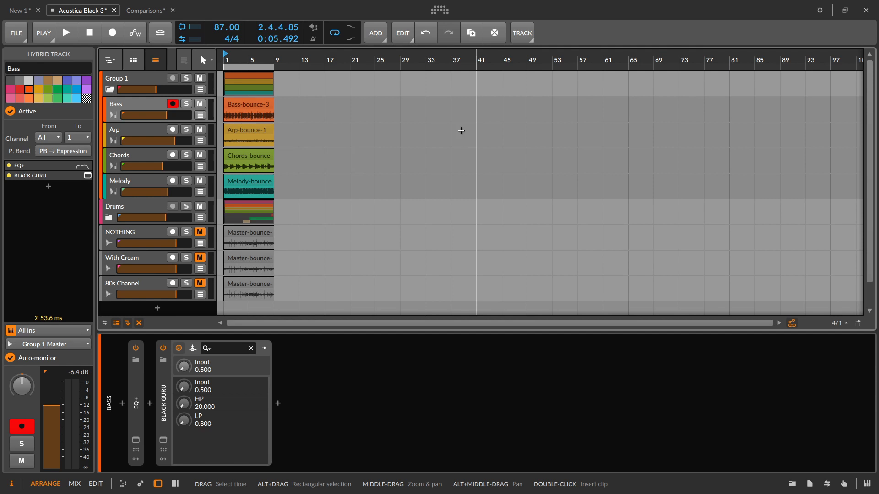
Step: Solo Group 1, play it while switching its Axis EQ off and on to compare the sound, and stop playback
{"action": "left_click", "coordinate": [112, 88]}
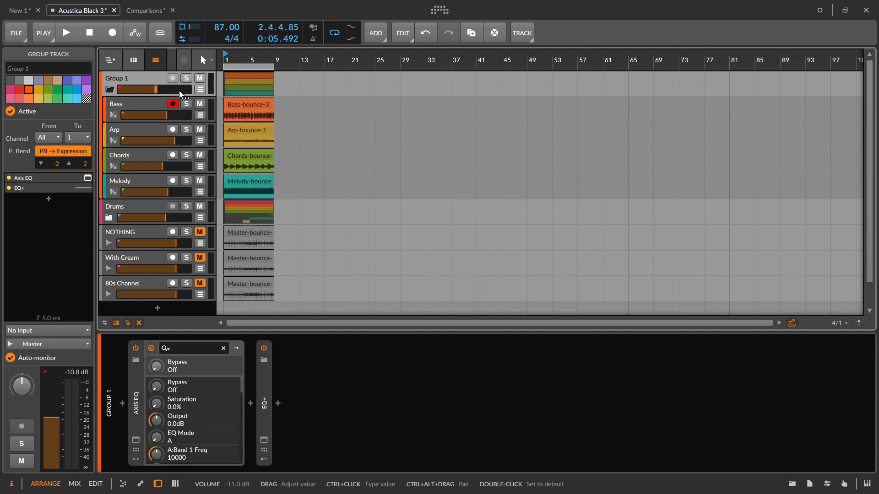
{"action": "key", "text": "s"}
{"action": "key", "text": "space"}
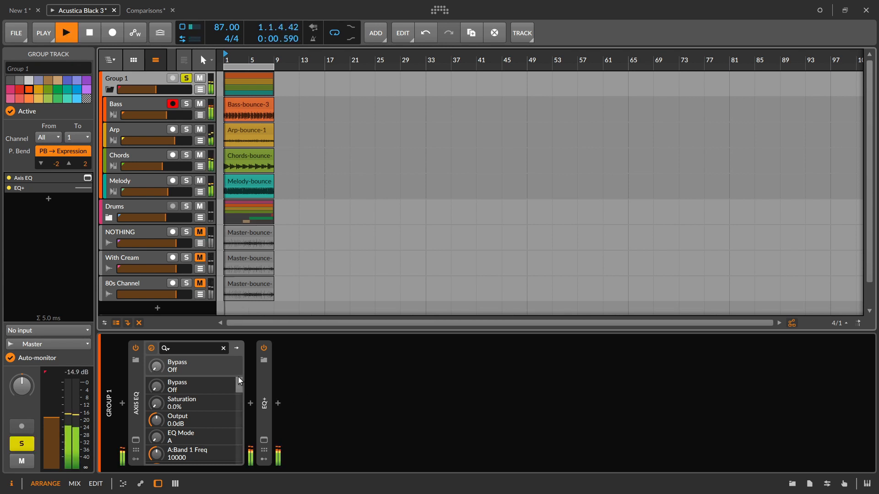
{"action": "left_click", "coordinate": [134, 347]}
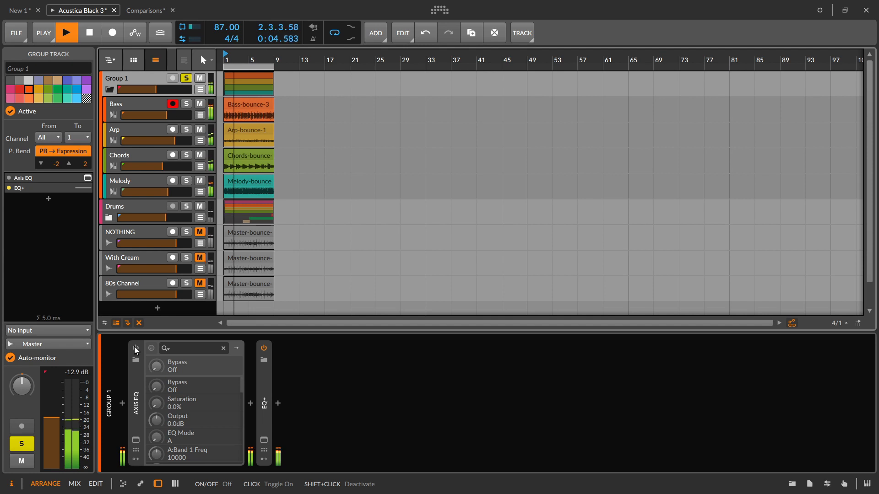
{"action": "left_click", "coordinate": [134, 348]}
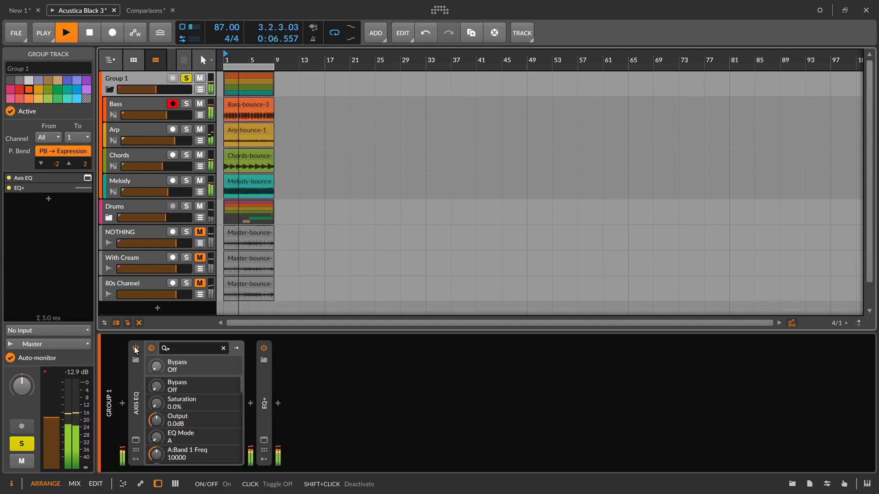
{"action": "key", "text": "space"}
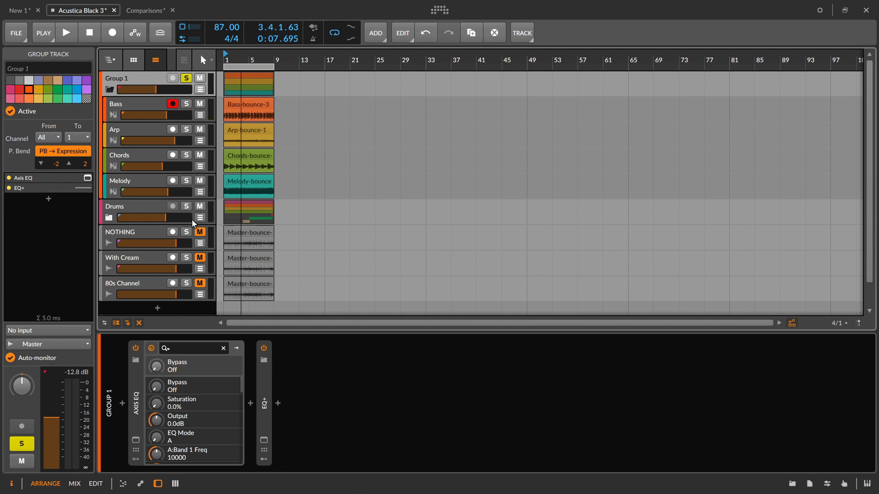
Step: Solo the Drums group and unsolo Group 1
{"action": "left_click", "coordinate": [163, 208]}
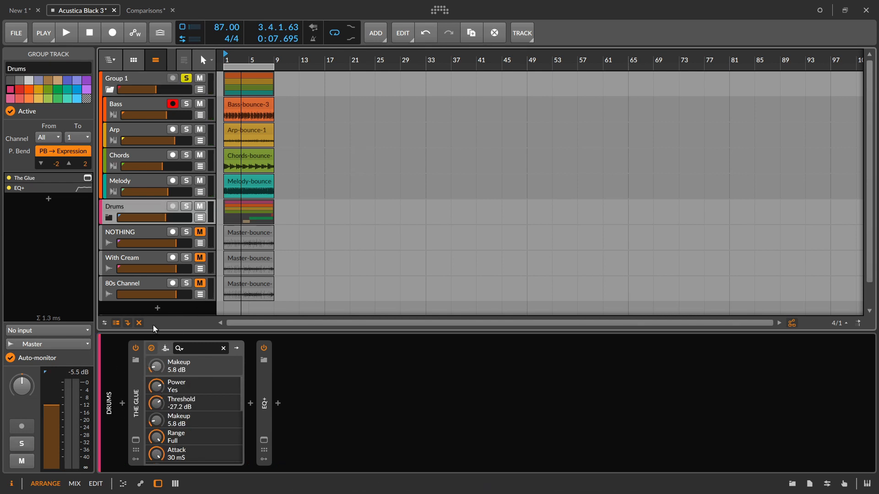
{"action": "left_click", "coordinate": [186, 207]}
{"action": "left_click", "coordinate": [186, 75]}
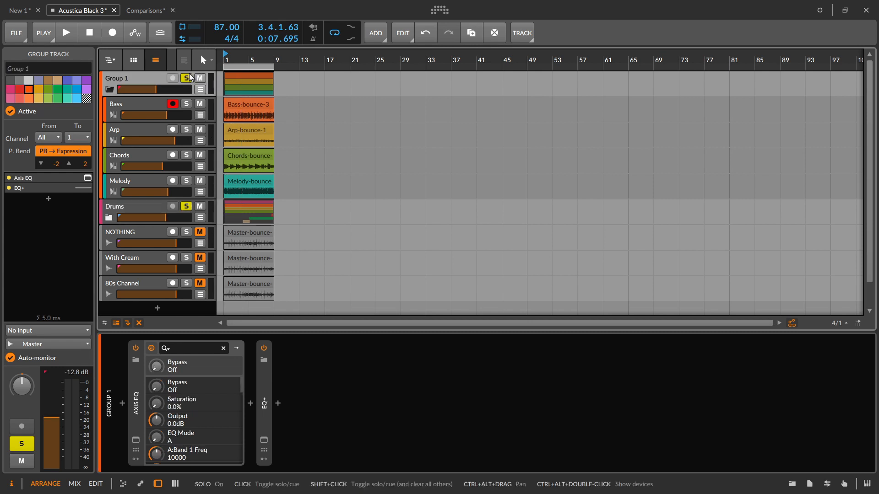
{"action": "left_click", "coordinate": [186, 78]}
Step: Play the soloed Drums group while switching The Glue off and on to compare, stop playback and unsolo the group
{"action": "key", "text": "space"}
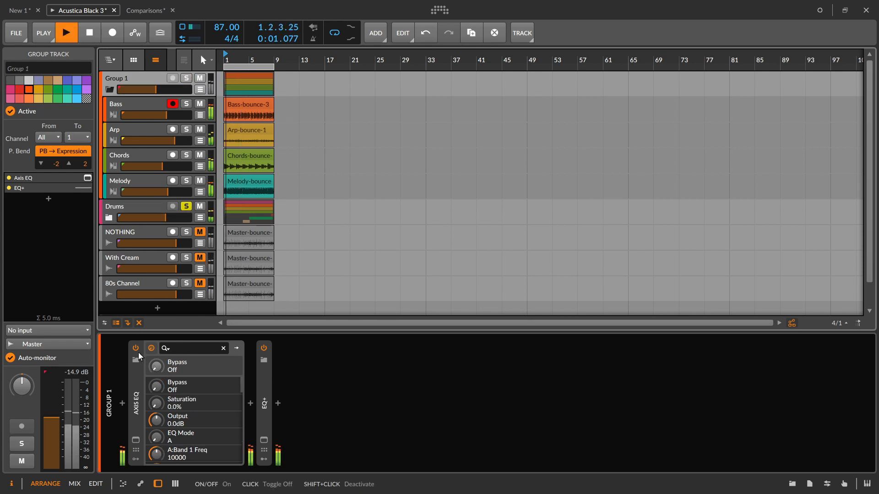
{"action": "left_click", "coordinate": [128, 217]}
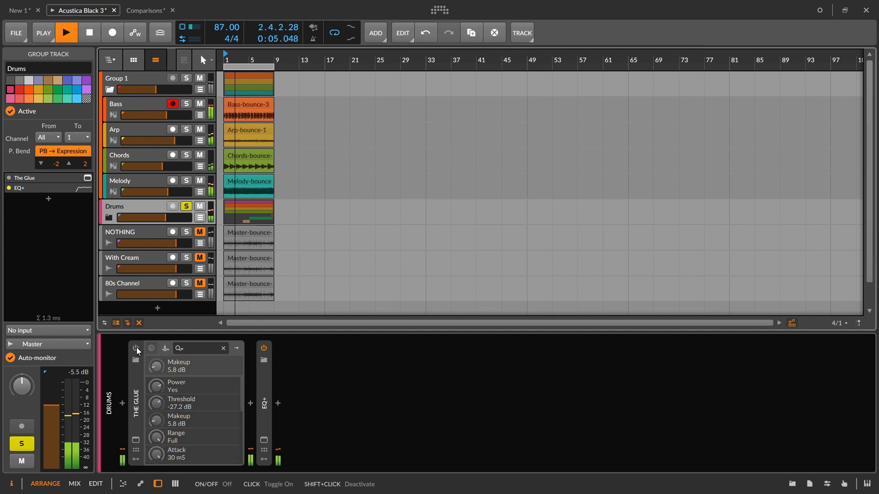
{"action": "left_click", "coordinate": [136, 347]}
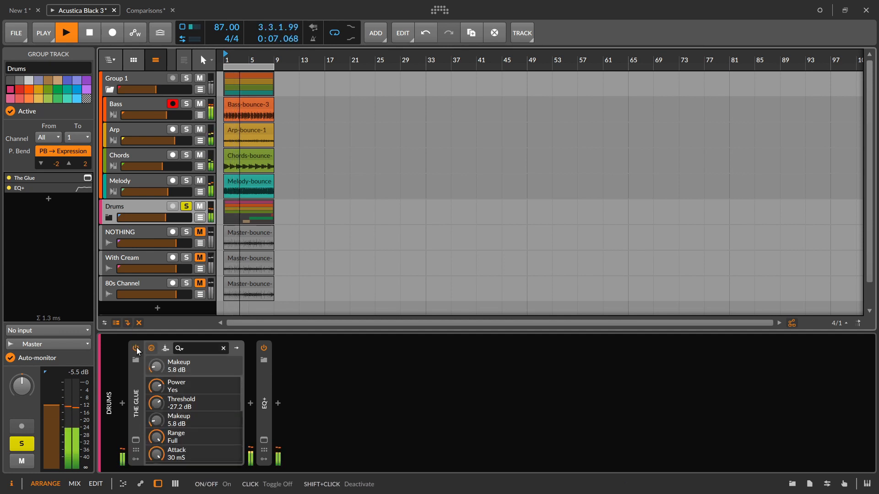
{"action": "key", "text": "space"}
{"action": "left_click", "coordinate": [191, 206]}
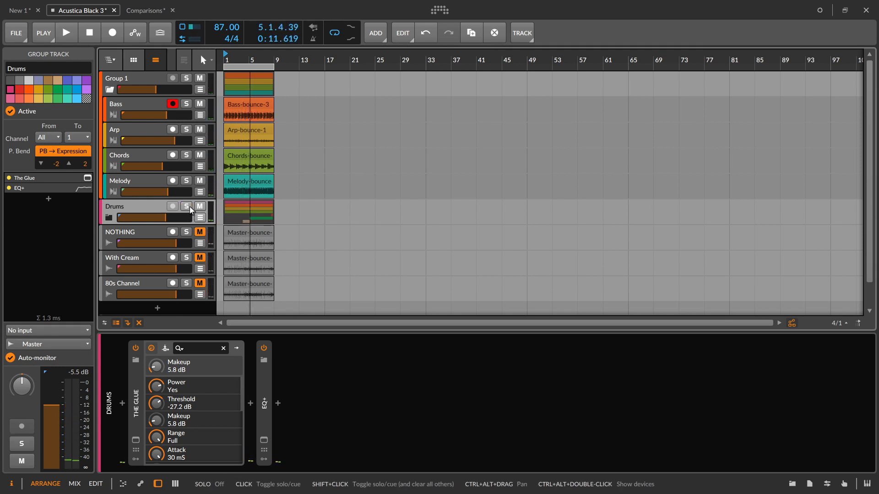
Step: Play the full mix while switching the Melody track's BLACK GURU off and on to compare the sound, and stop playback
{"action": "key", "text": "space"}
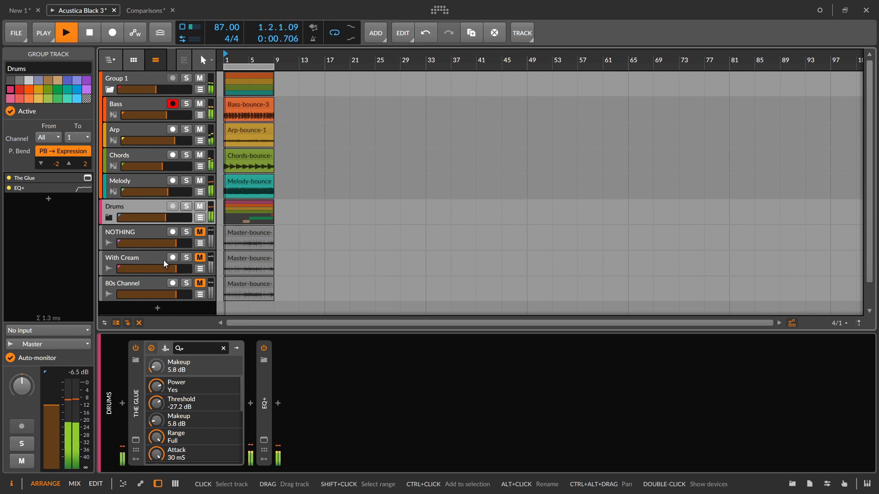
{"action": "left_click", "coordinate": [138, 184]}
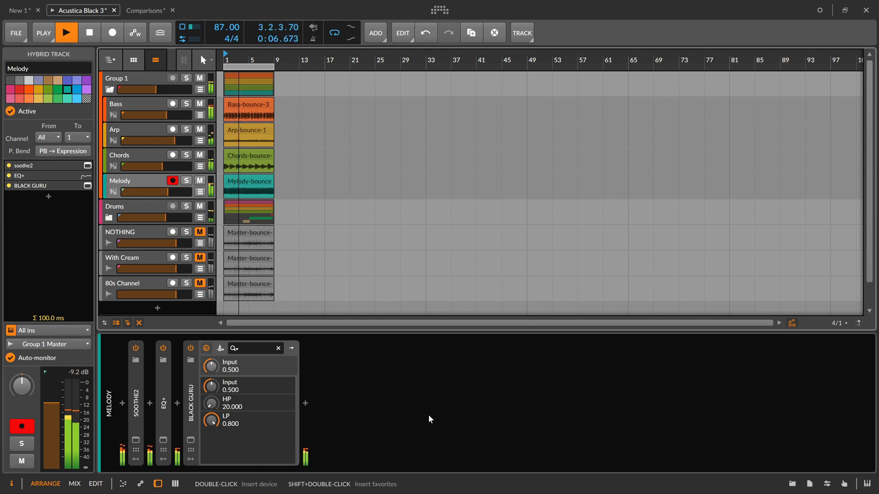
{"action": "key", "text": "alt+a"}
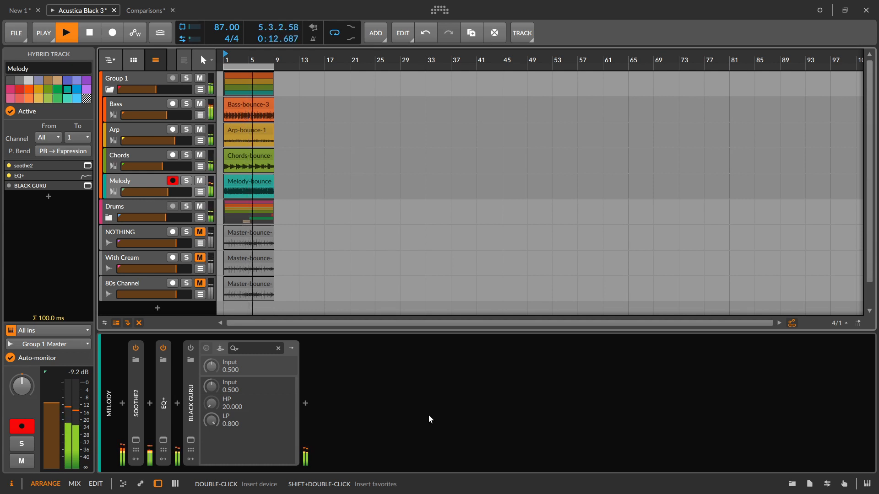
{"action": "key", "text": "alt+a"}
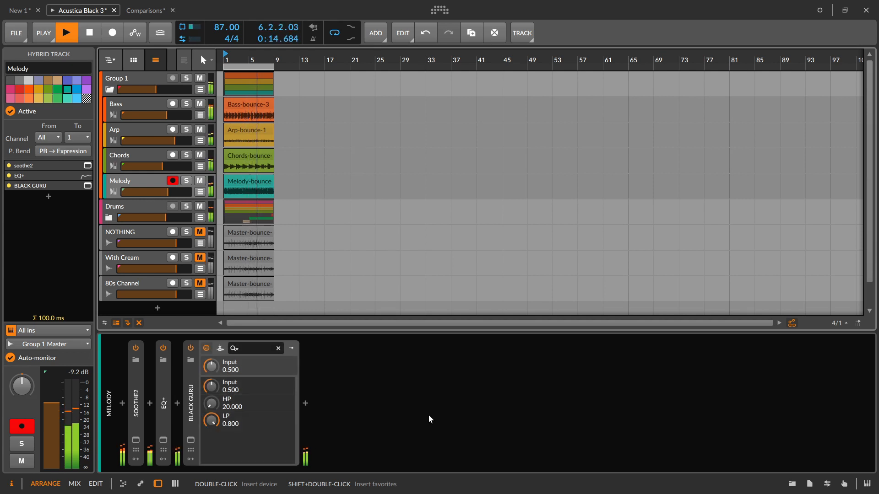
{"action": "key", "text": "alt+a"}
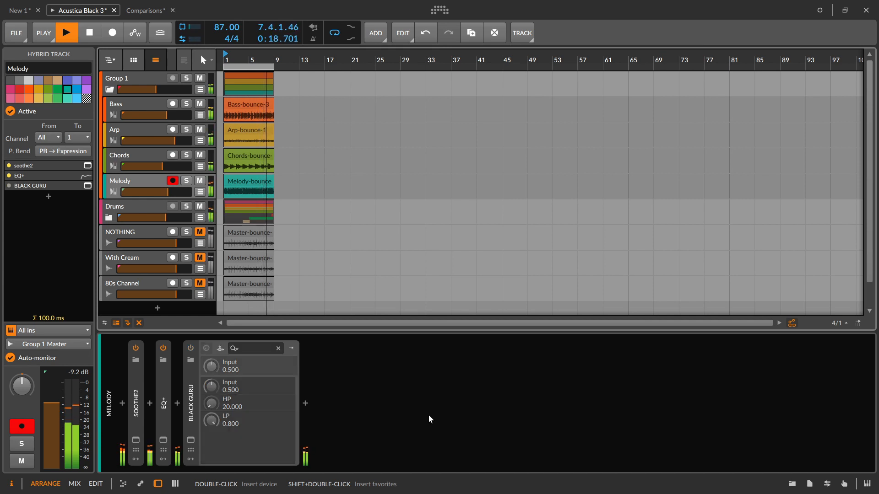
{"action": "key", "text": "alt+a"}
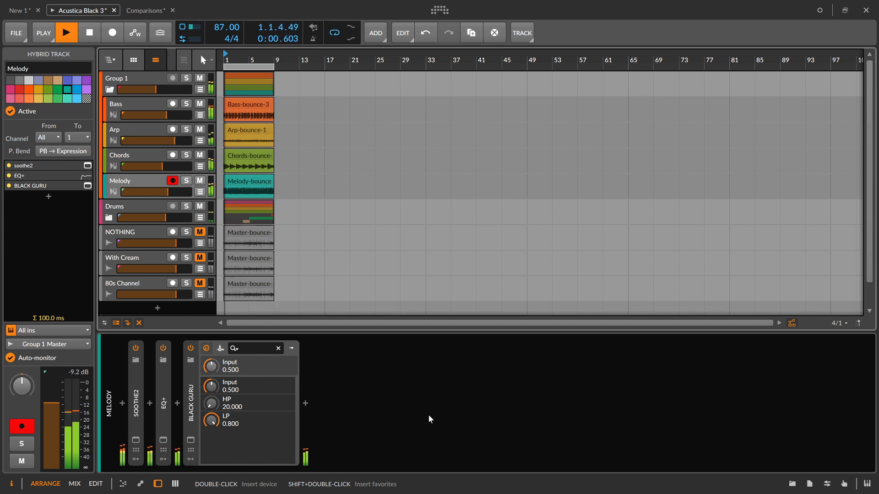
{"action": "key", "text": "alt+a"}
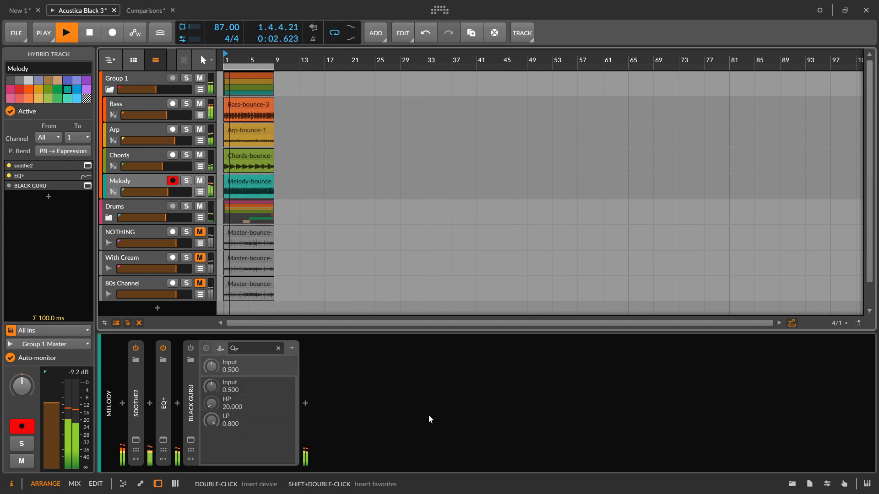
{"action": "key", "text": "alt+a"}
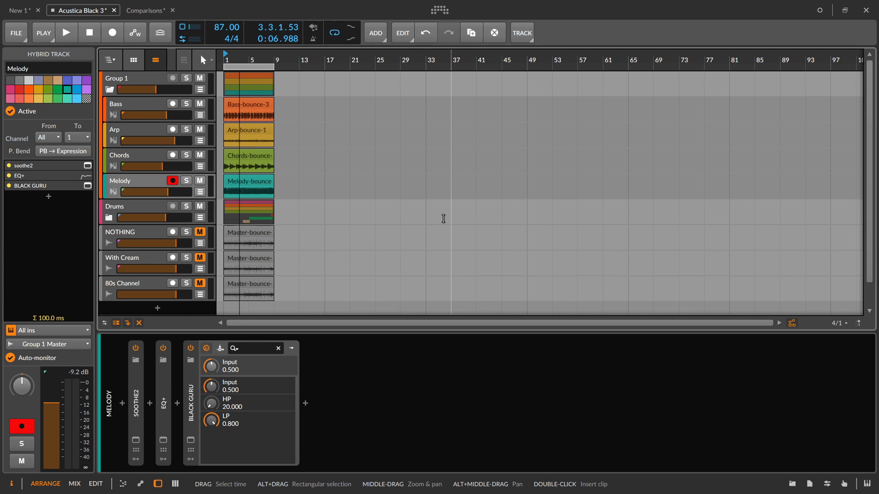
Step: Switch to the Comparisons project and play it while alternating the active track between NOTHING and Black Guru to compare the bounces
{"action": "key", "text": "ctrl+Tab"}
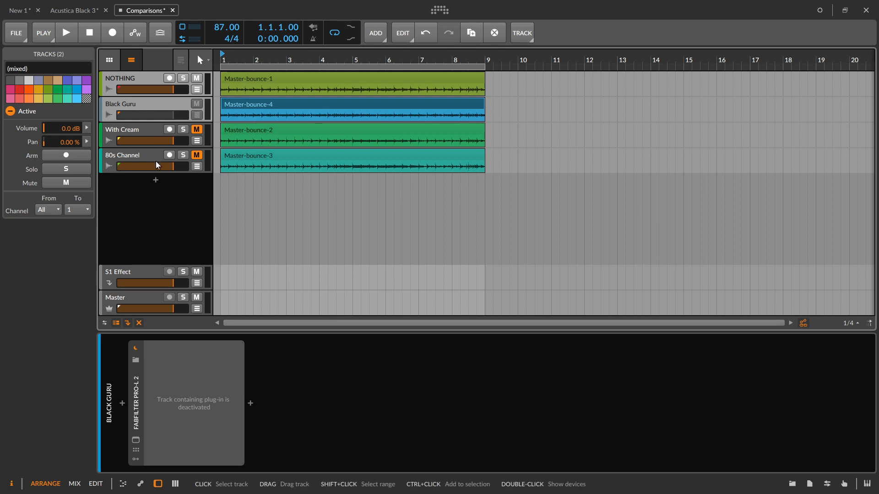
{"action": "key", "text": "space"}
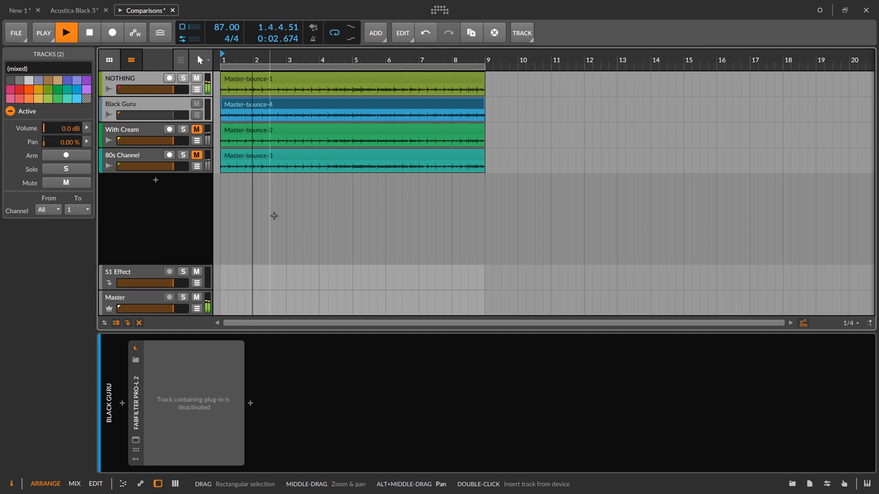
{"action": "key", "text": "alt+a"}
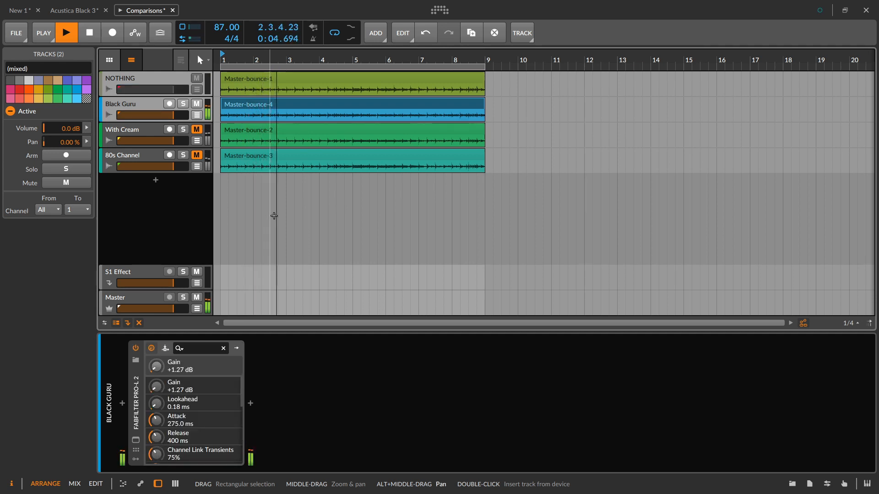
{"action": "key", "text": "alt+a"}
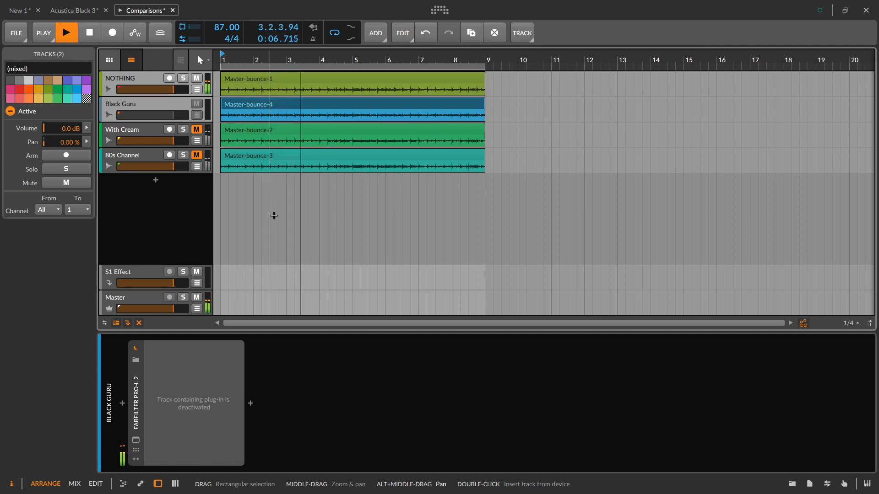
{"action": "key", "text": "alt+a"}
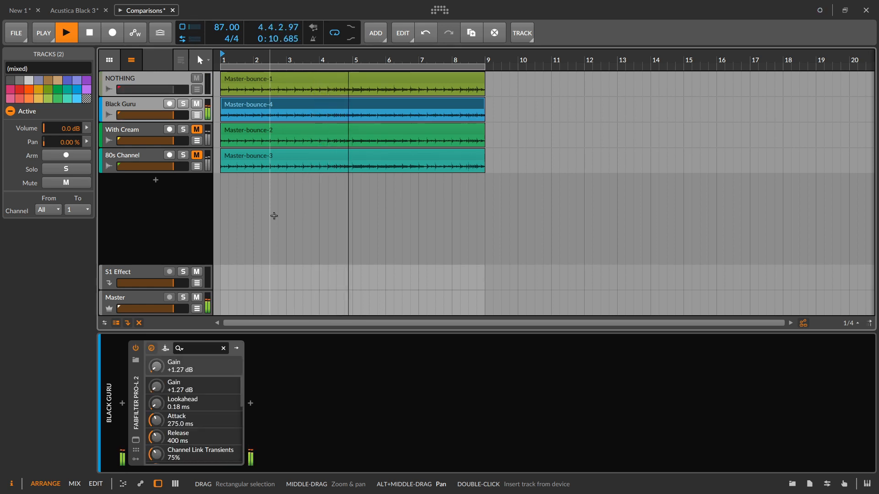
{"action": "key", "text": "alt+a"}
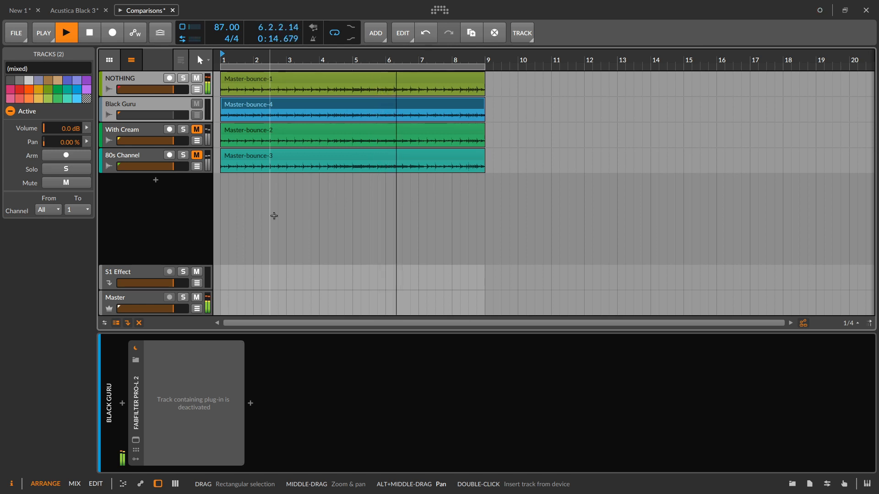
{"action": "key", "text": "alt+a"}
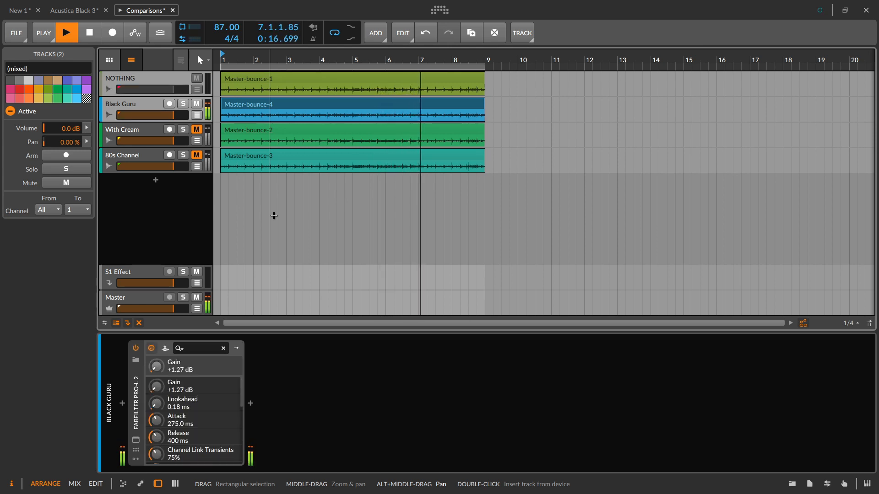
{"action": "key", "text": "alt+a"}
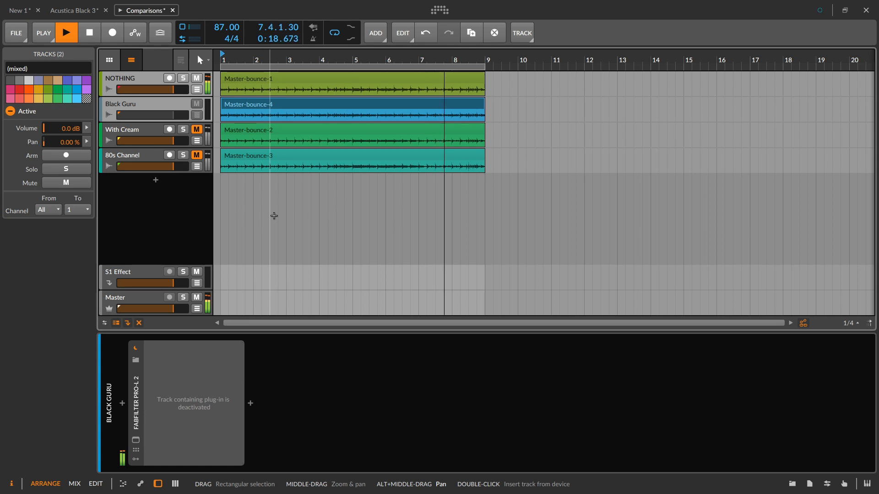
{"action": "key", "text": "alt+a"}
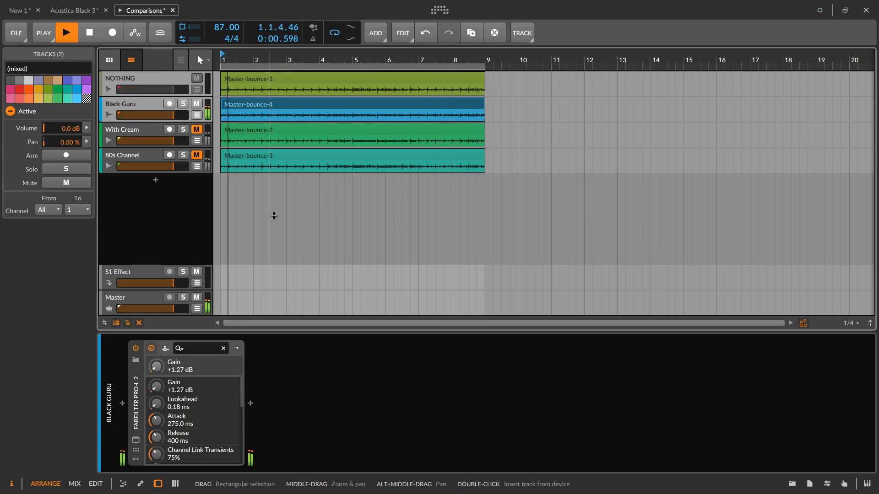
Step: Mute Black Guru, unmute With Cream, play while alternating the active track between With Cream and NOTHING, and stop playback
{"action": "left_click", "coordinate": [152, 104]}
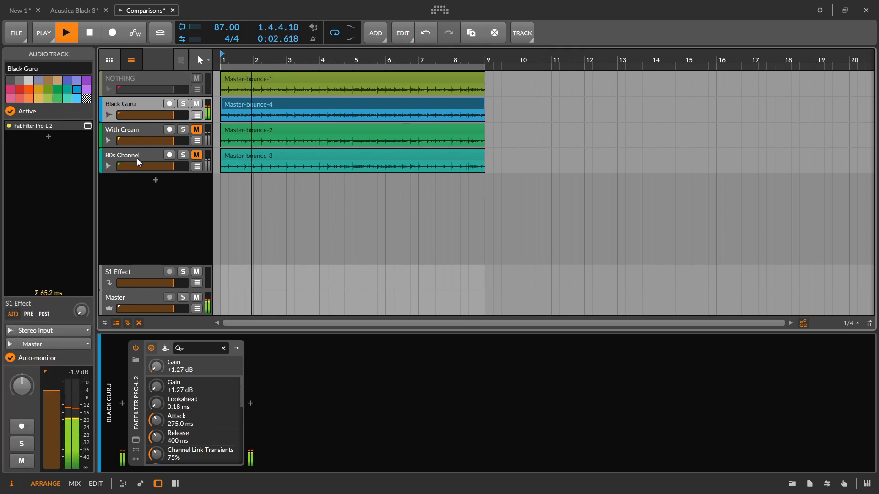
{"action": "key", "text": "space"}
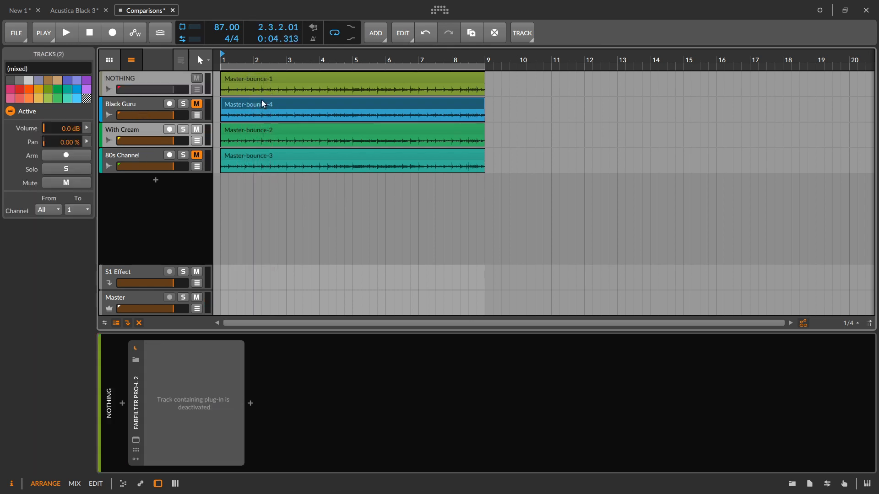
{"action": "key", "text": "space"}
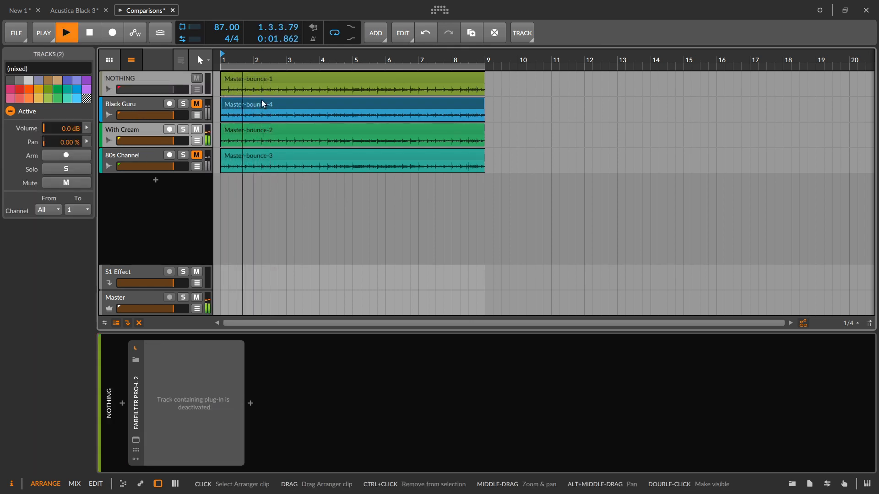
{"action": "key", "text": "alt+a"}
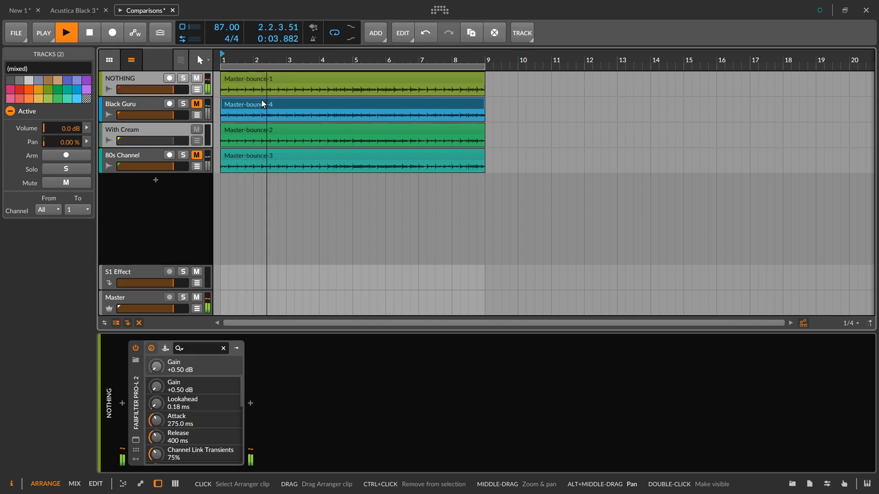
{"action": "key", "text": "alt+a"}
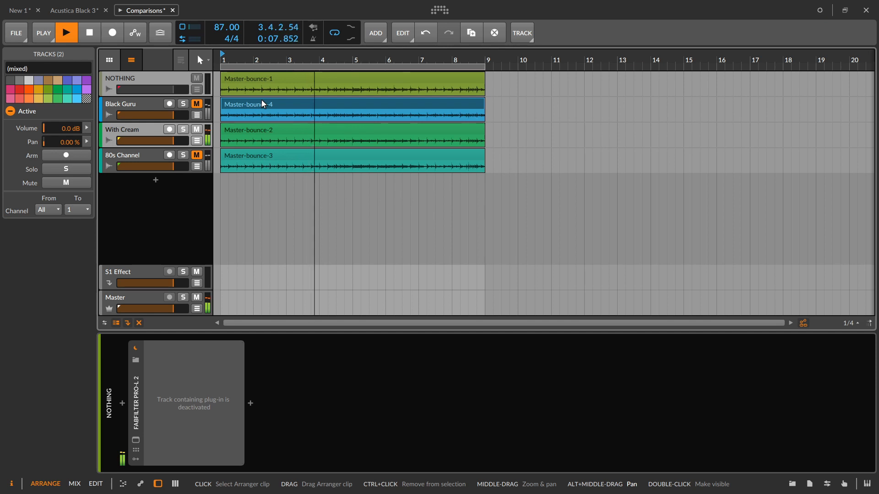
{"action": "key", "text": "alt+a"}
{"action": "key", "text": "alt+a"}
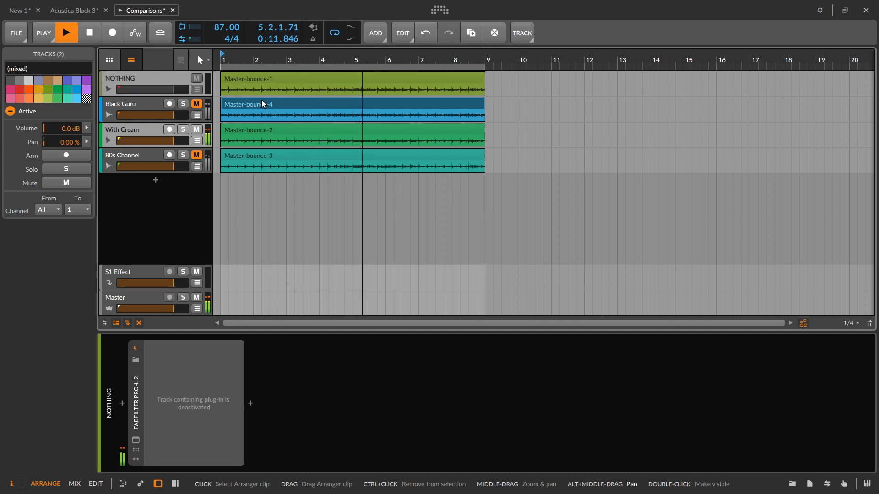
{"action": "key", "text": "alt+a"}
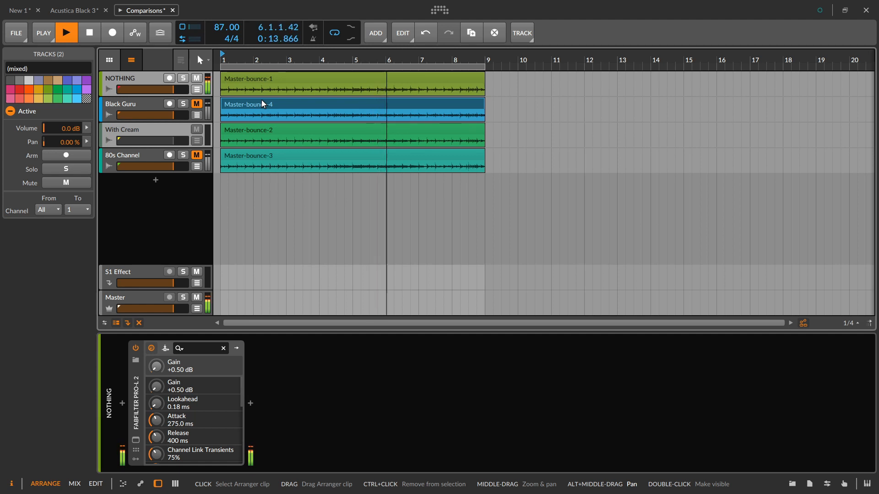
{"action": "key", "text": "alt+a"}
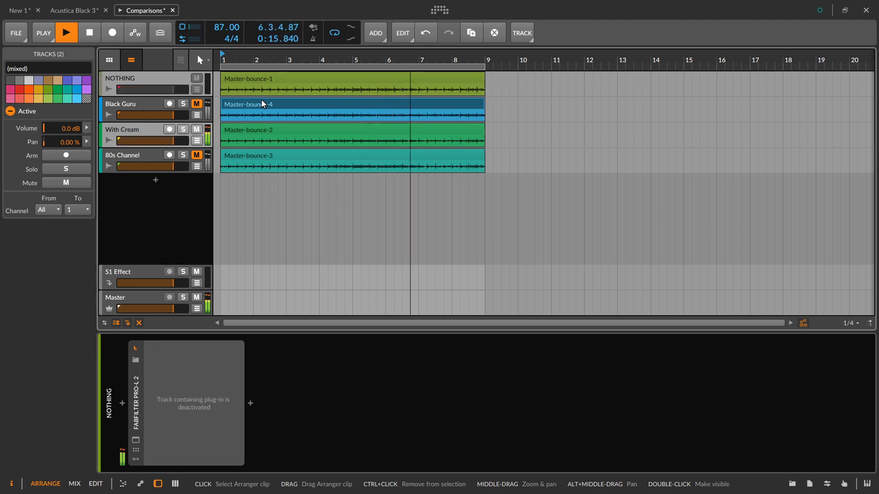
{"action": "key", "text": "space"}
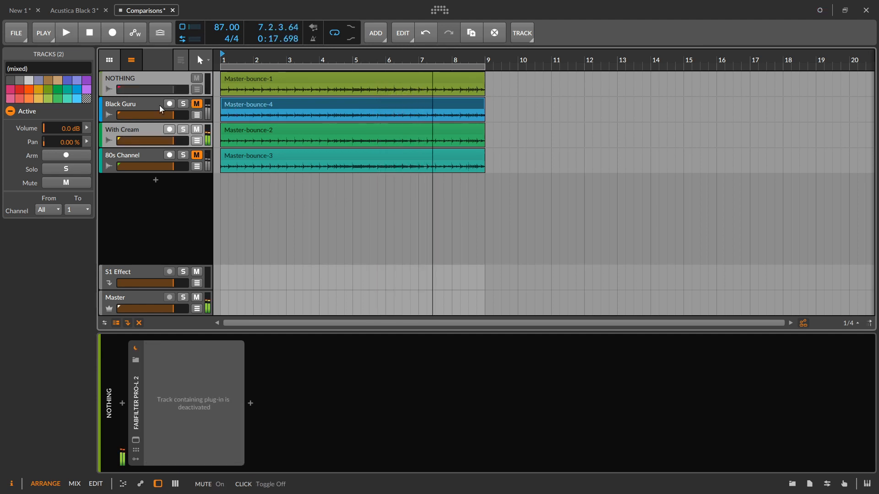
Step: Mute With Cream, unmute 80s Channel, play while alternating the active track between 80s Channel and NOTHING, and stop playback
{"action": "key", "text": "space"}
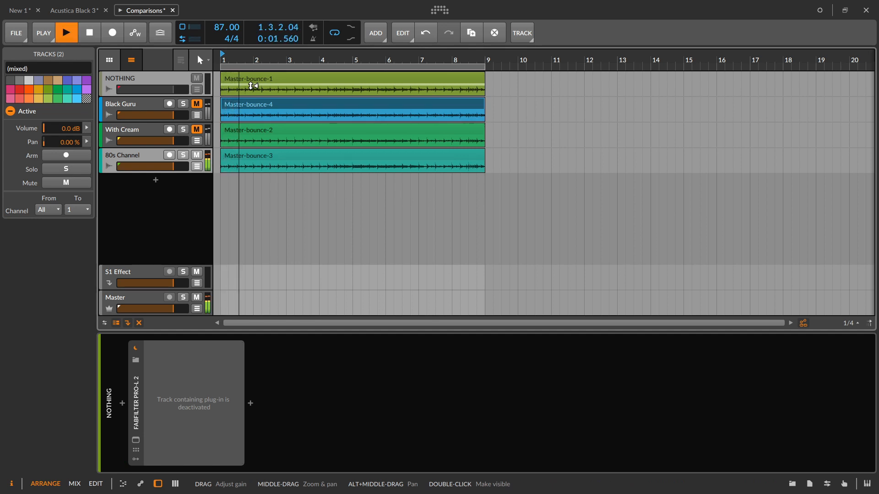
{"action": "key", "text": "alt+a"}
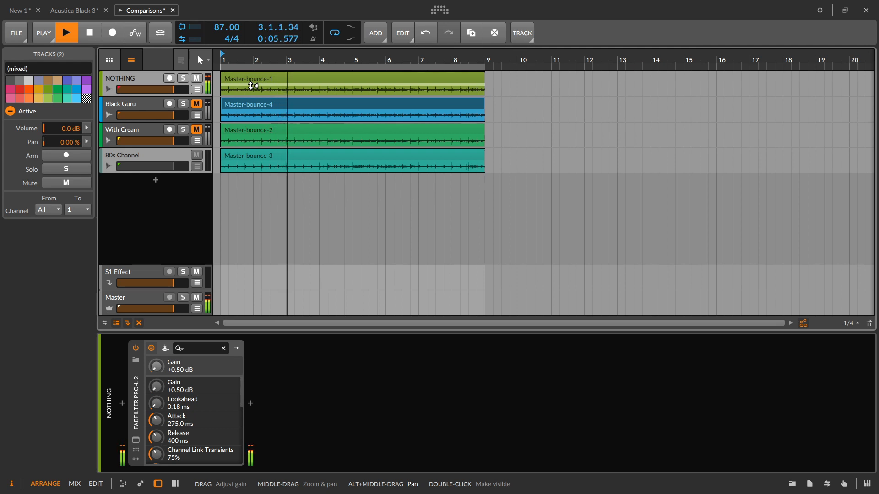
{"action": "key", "text": "alt+a"}
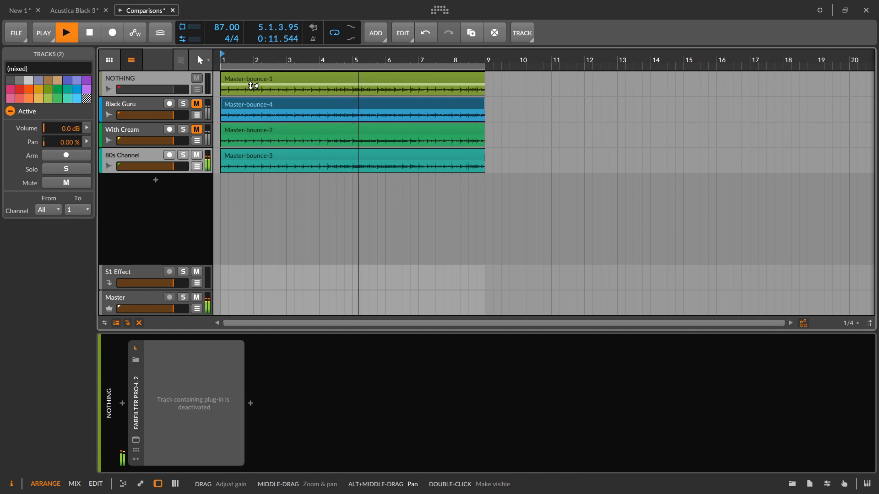
{"action": "key", "text": "alt+a"}
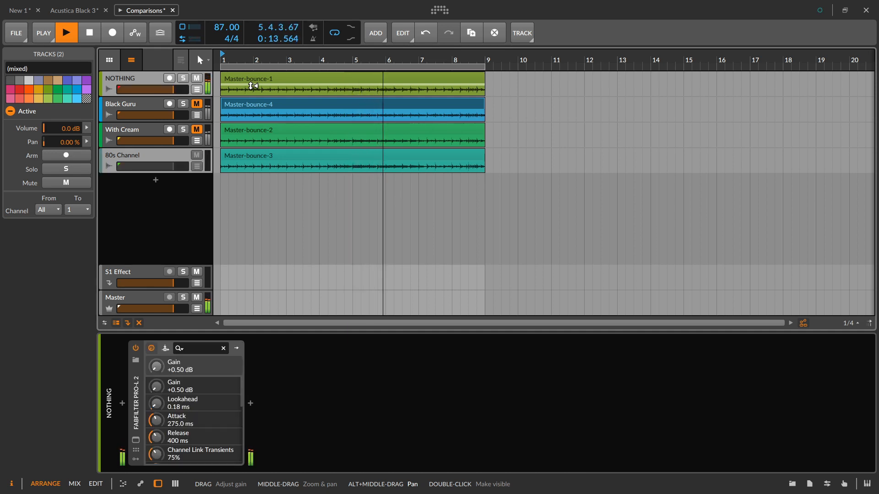
{"action": "key", "text": "alt+a"}
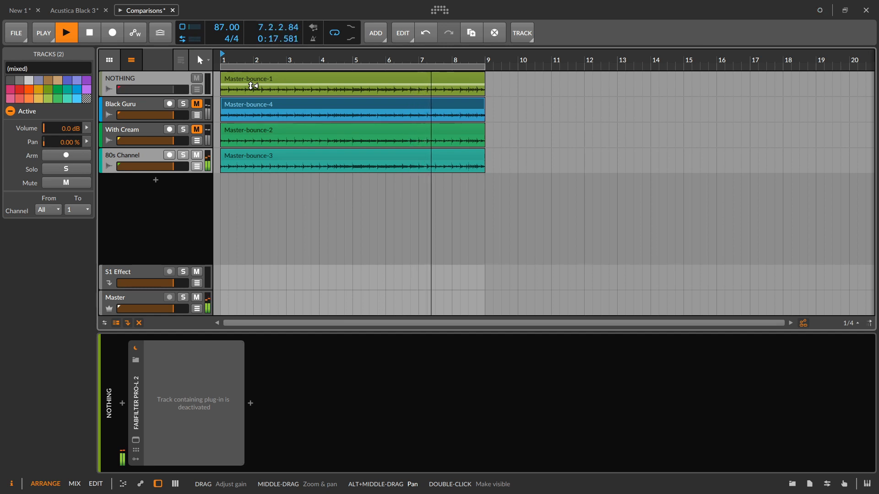
{"action": "key", "text": "alt+a"}
{"action": "key", "text": "alt+a"}
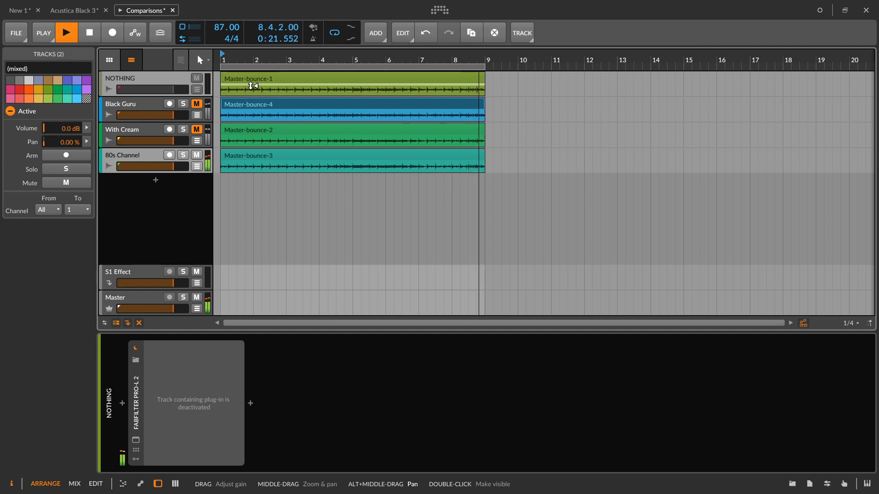
{"action": "key", "text": "alt+a"}
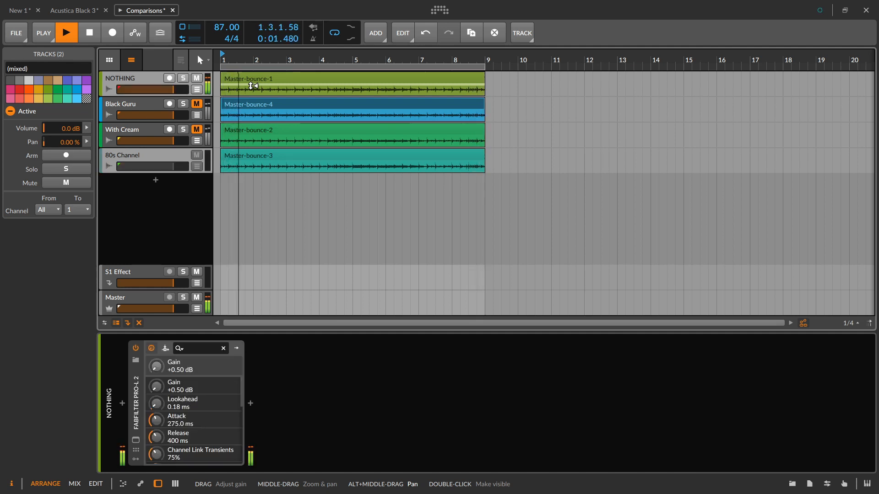
{"action": "key", "text": "alt+a"}
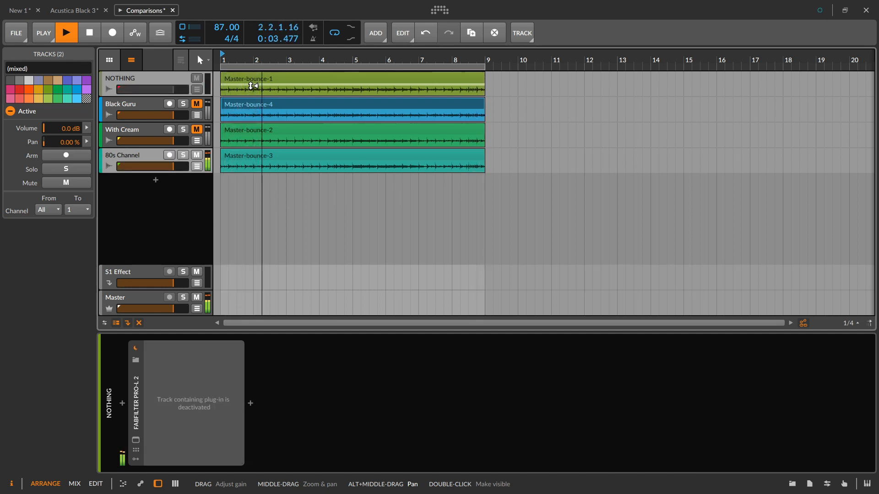
{"action": "key", "text": "space"}
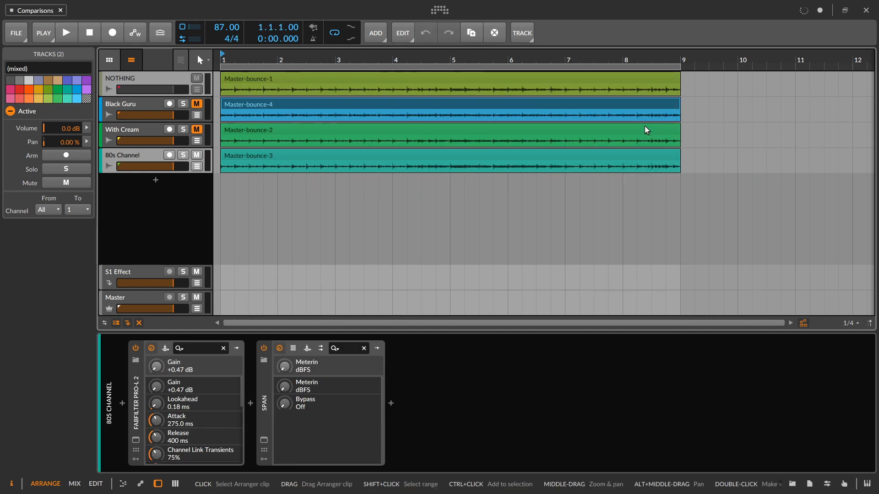